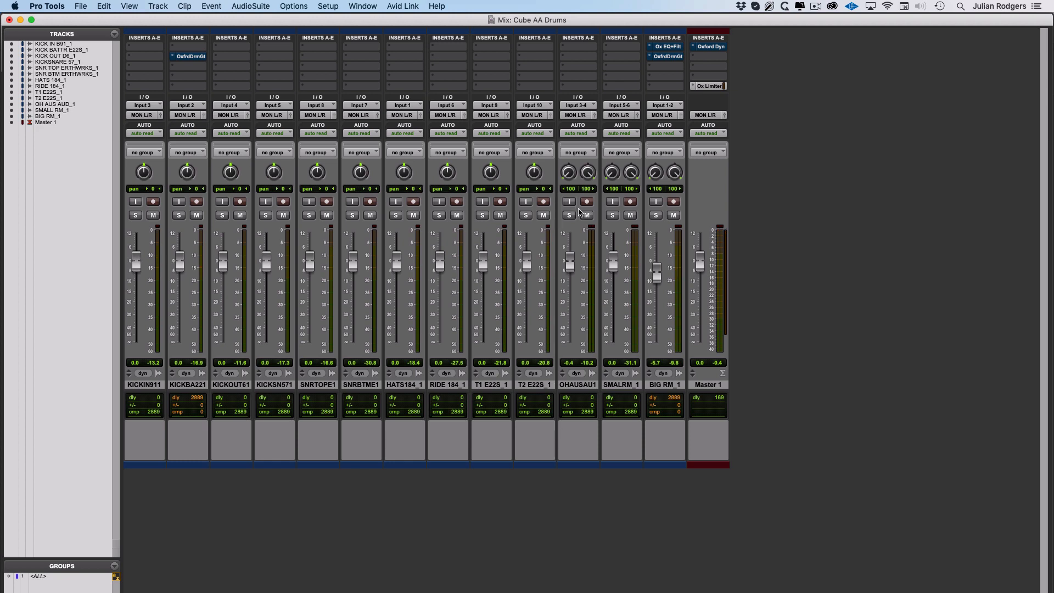
Solo the OHAUSAU1 overhead track in the Mix window.
left_click(569, 215)
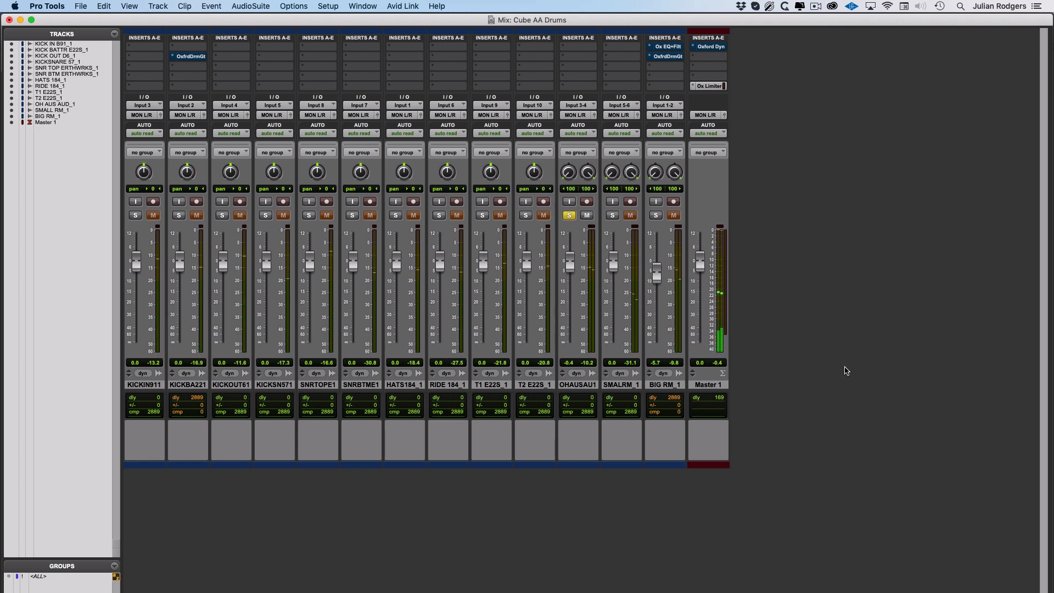
Solo Kick In, then Kick Out, ending on KICKBA221, and open its OxfrdDrmGt Drum Gate.
left_click(135, 216)
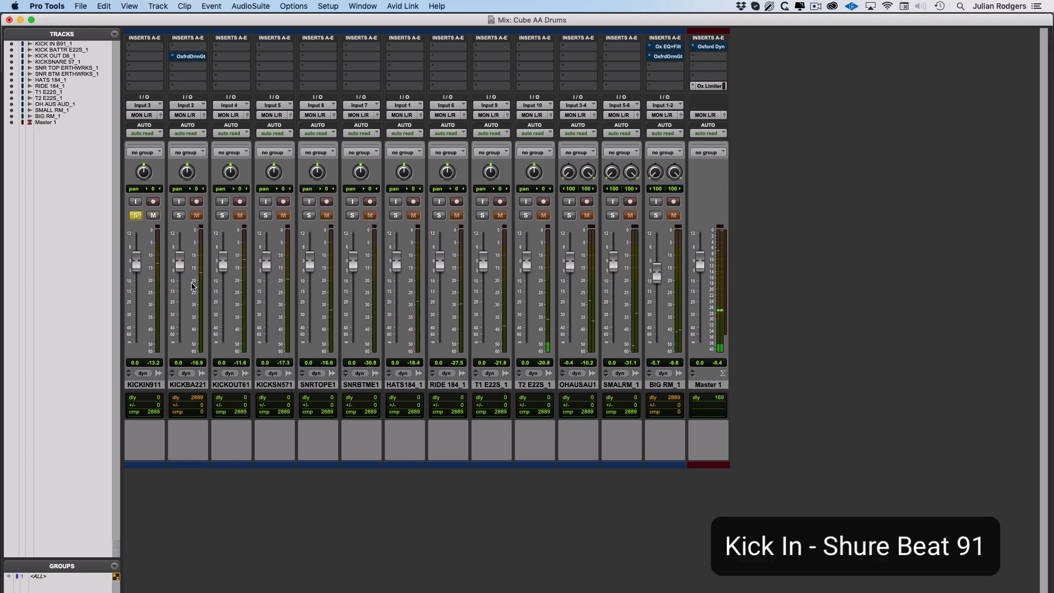
left_click(221, 215)
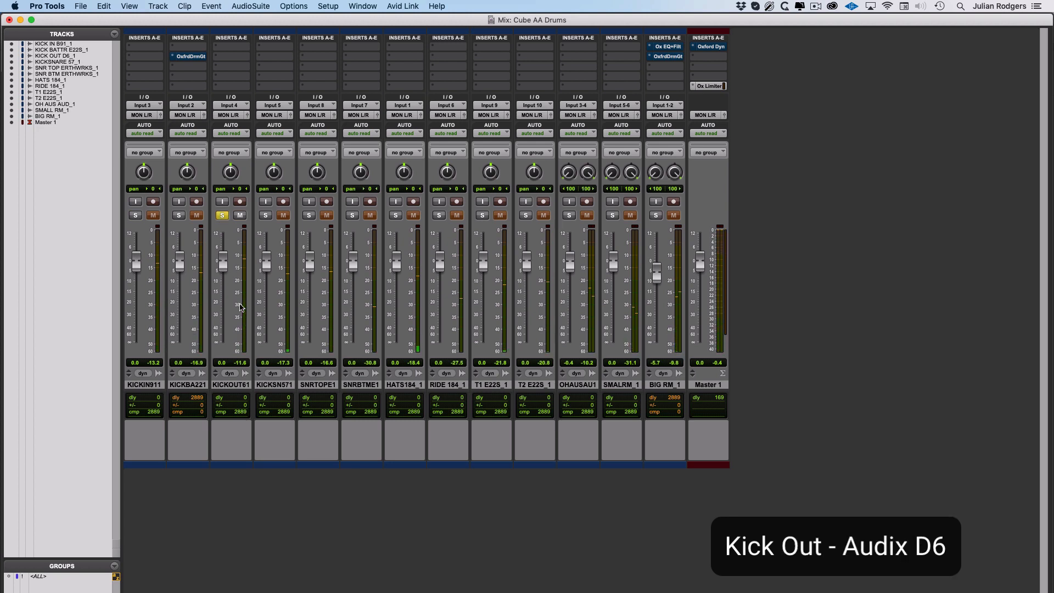
key("shift+s")
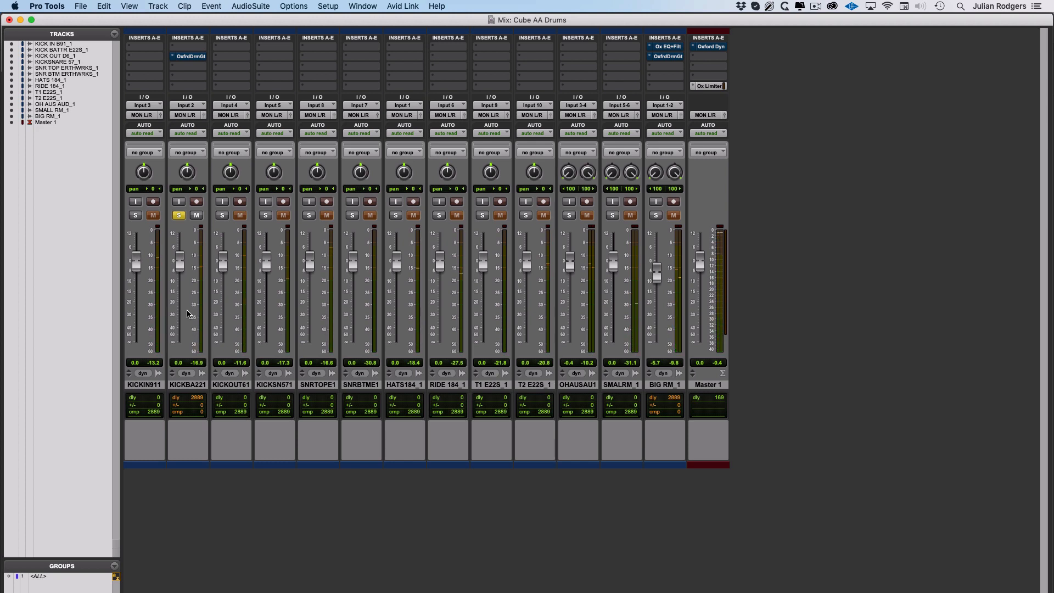
left_click(189, 56)
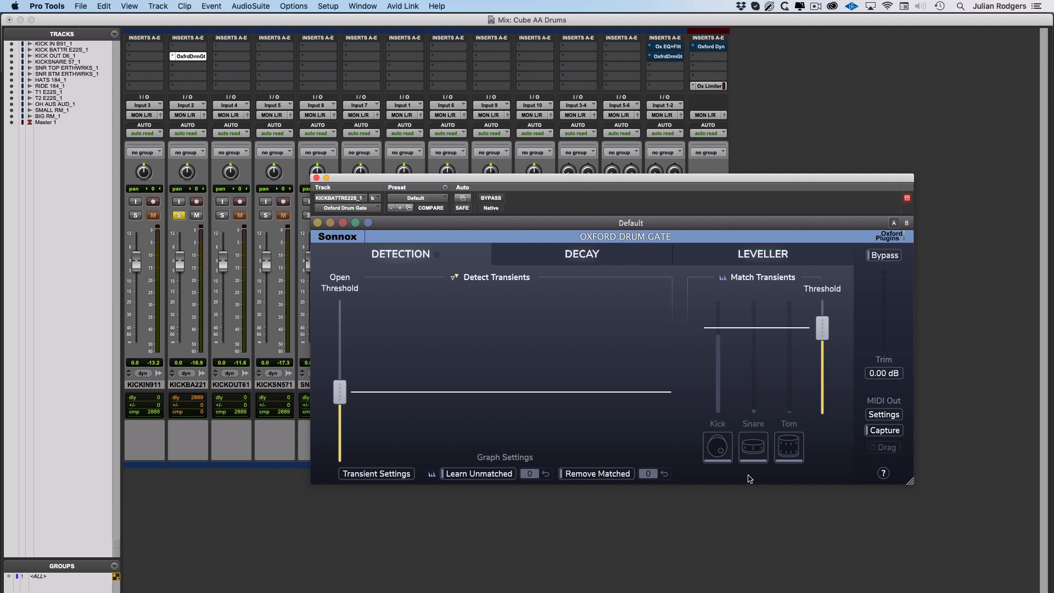
Match the kick gate to Kick transients, start playback, and show the Decay page.
left_click(723, 449)
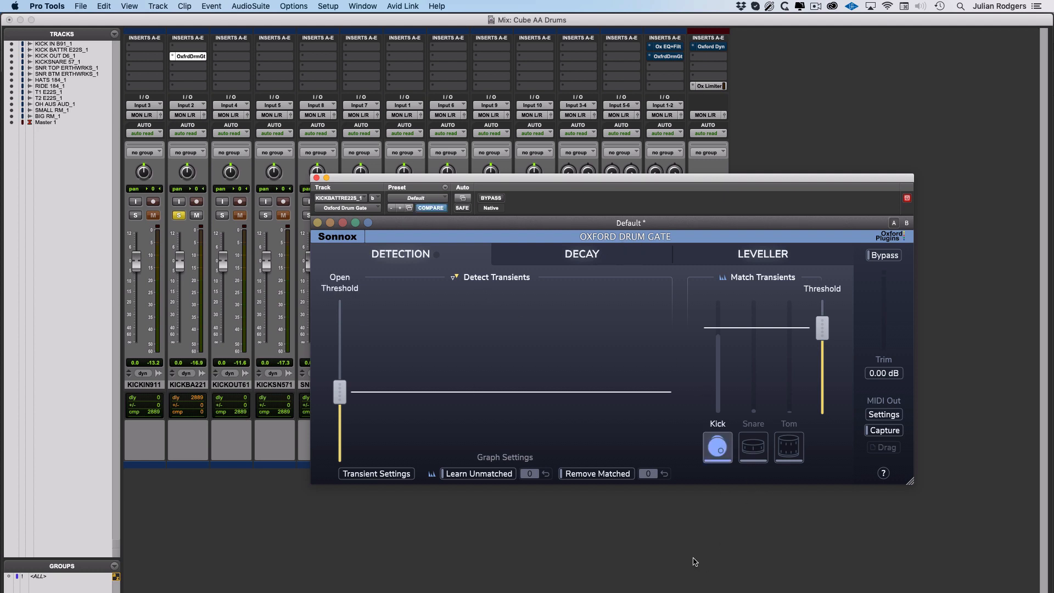
key("space")
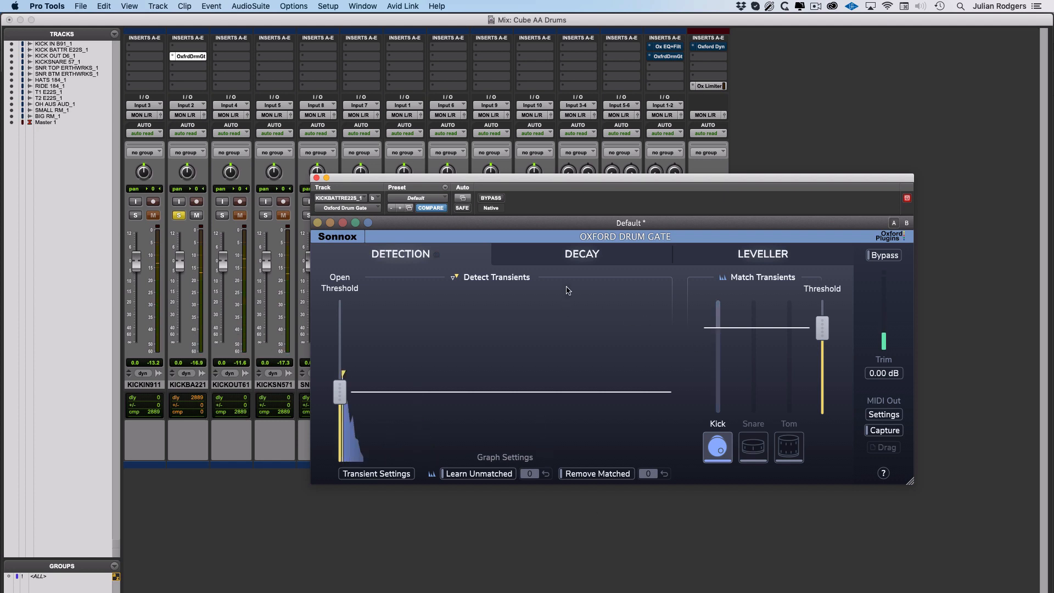
left_click(575, 261)
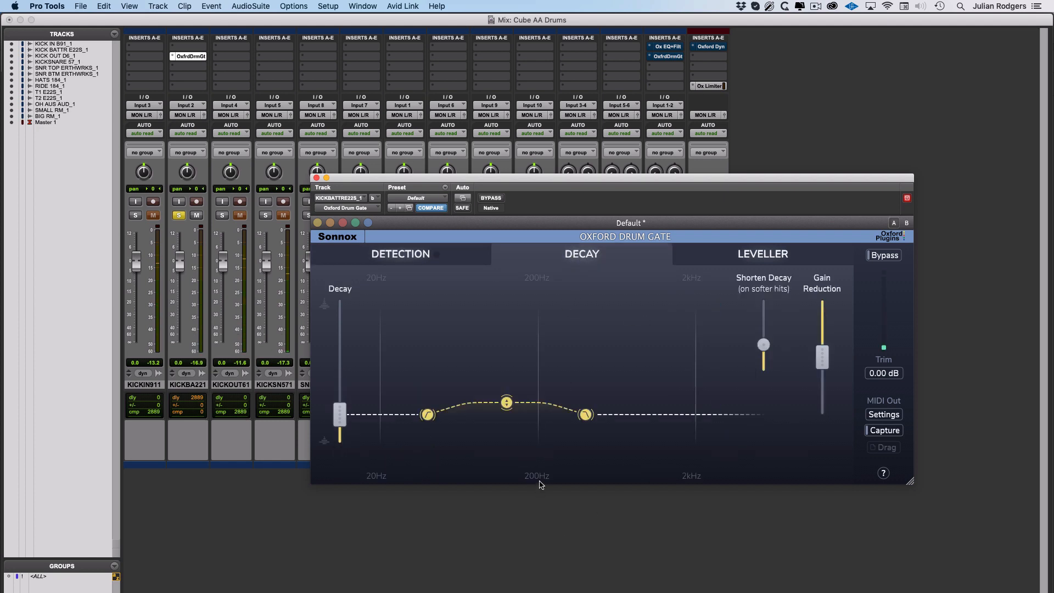
Reshape the kick gate's Decay curve to span about 30.7–286 Hz at 8.65 %.
left_click_drag(506, 403, 507, 391)
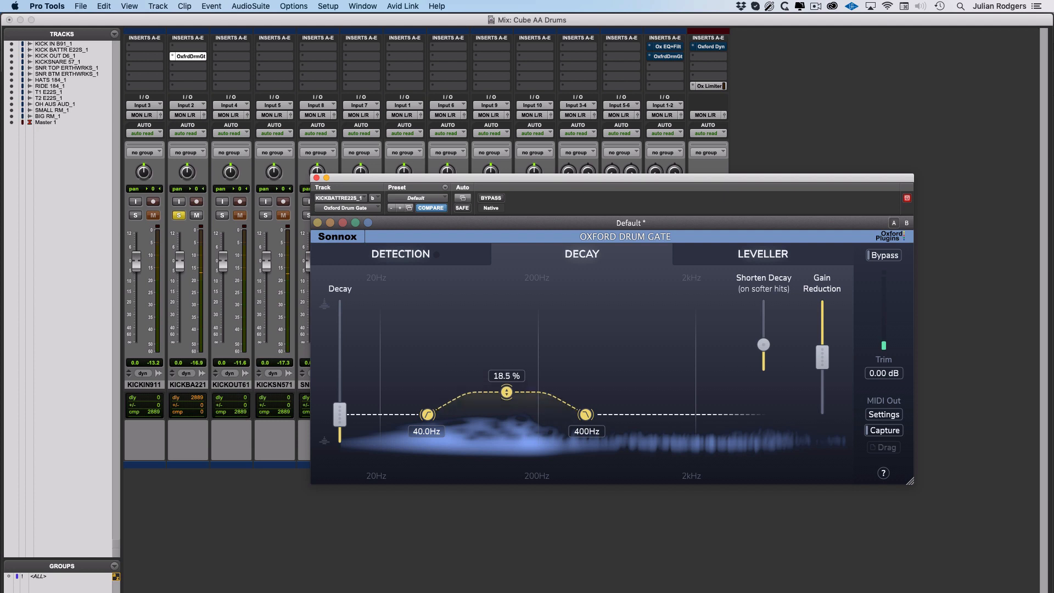
left_click_drag(427, 414, 409, 415)
left_click_drag(585, 414, 562, 414)
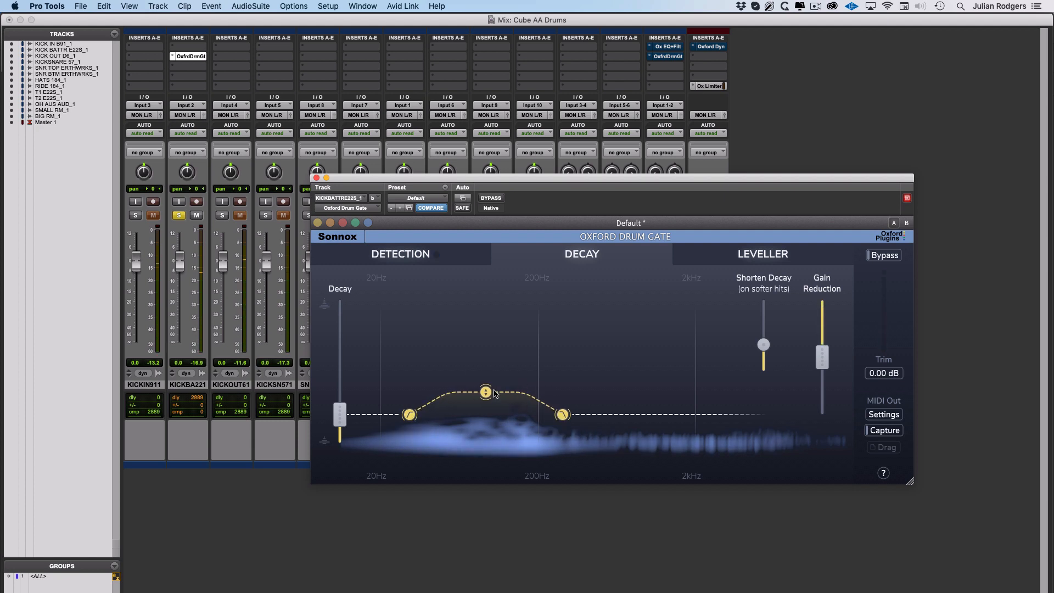
left_click_drag(494, 393, 494, 390)
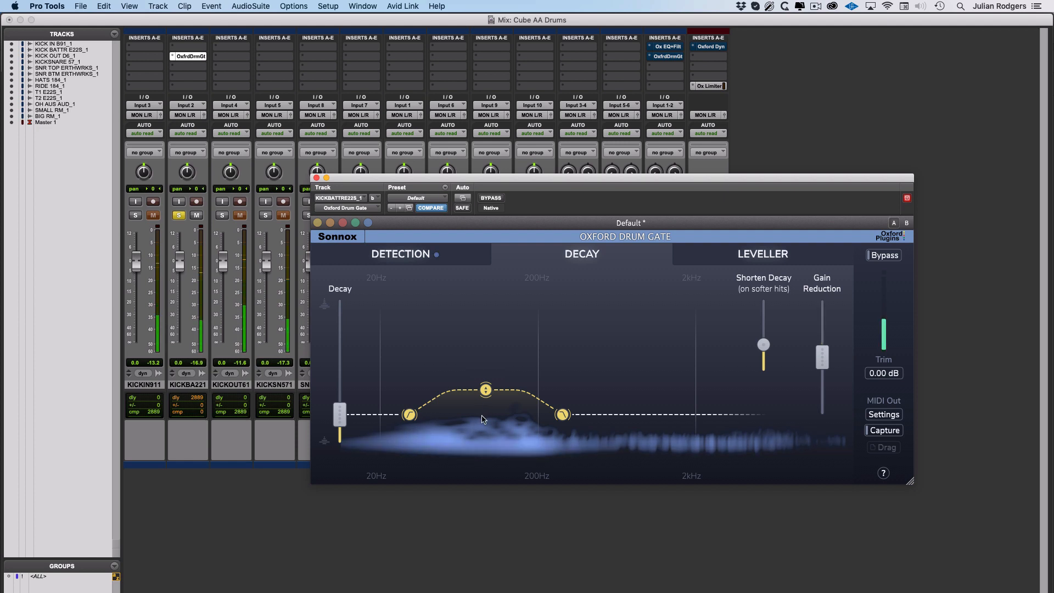
left_click_drag(486, 390, 486, 403)
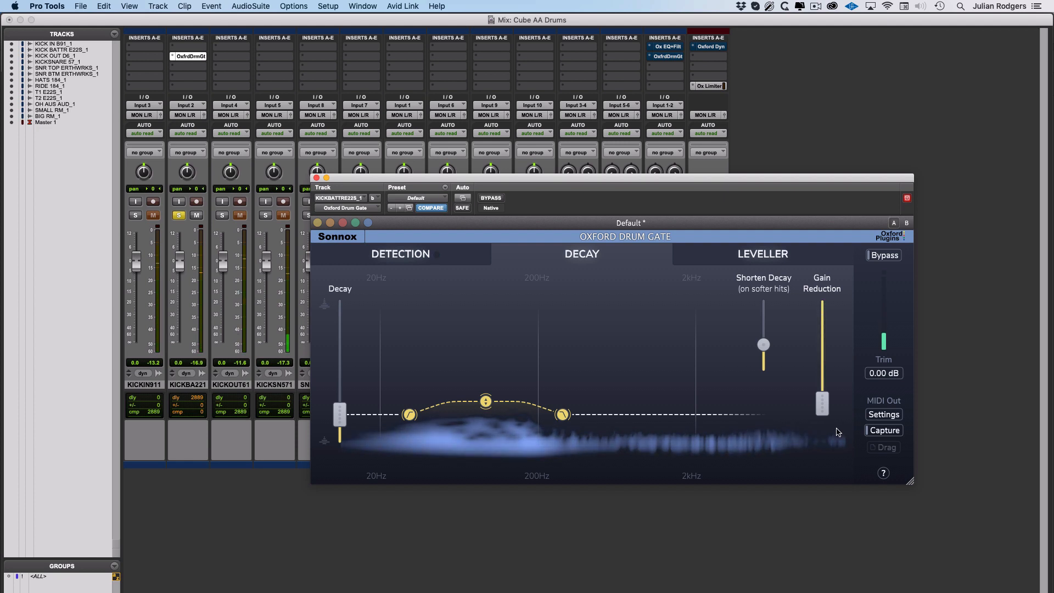
Deepen the gate's gain reduction and A/B its bypass, leaving the gate active.
left_click_drag(826, 412, 827, 339)
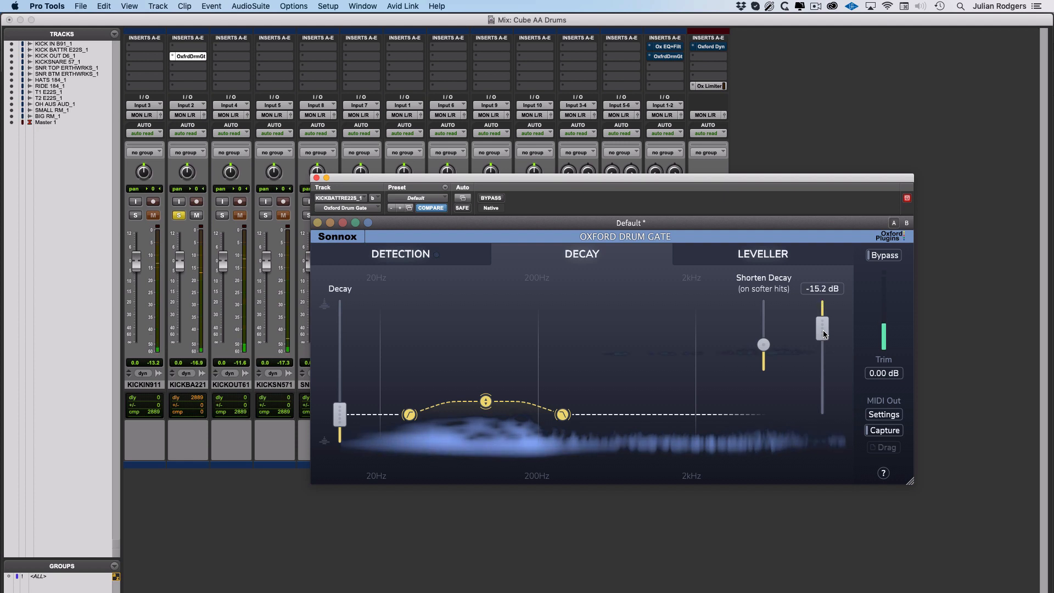
left_click(881, 256)
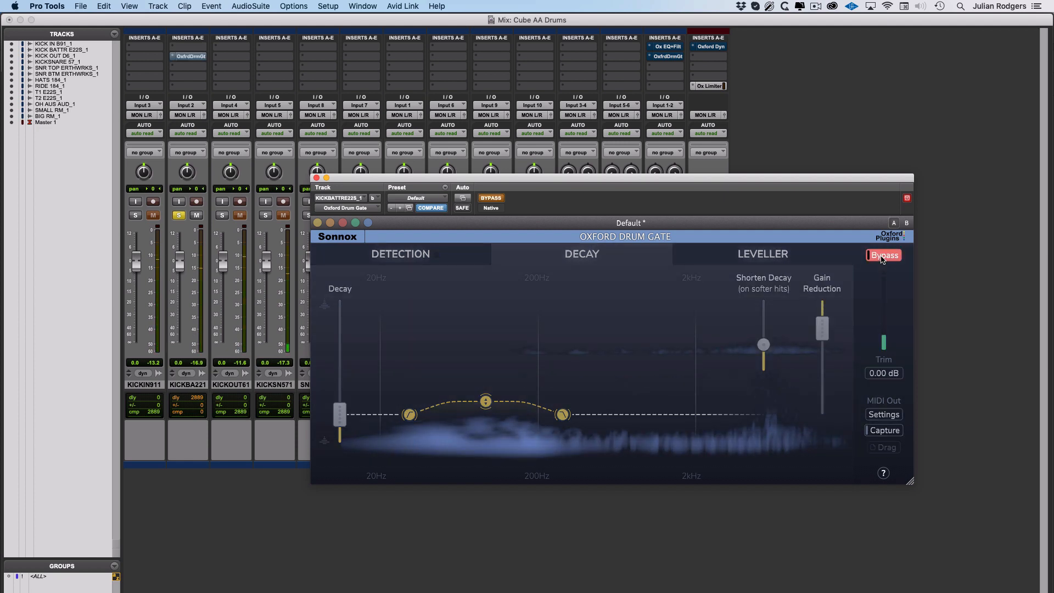
left_click(881, 256)
left_click_drag(822, 329, 823, 404)
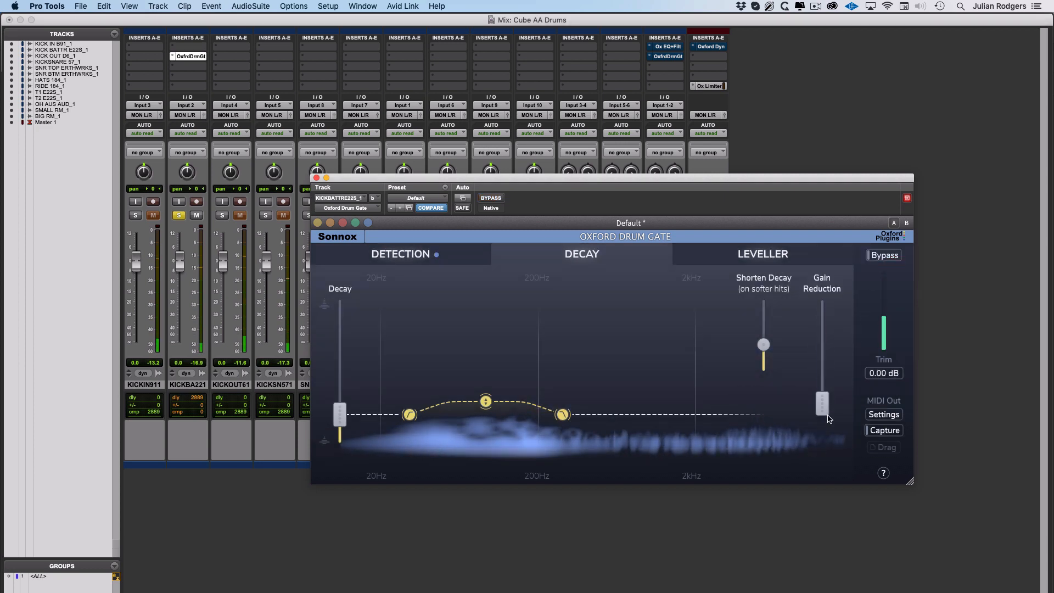
left_click(882, 255)
left_click(881, 256)
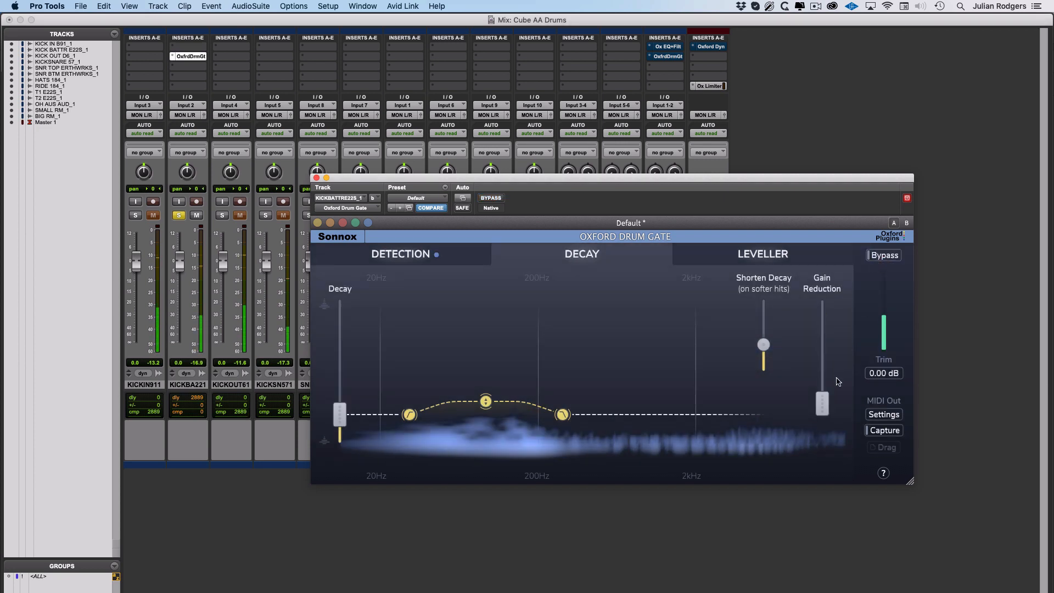
Close the gate window, add the OHAUSAU1 solo, and raise the KICKBA221 fader.
left_click(316, 177)
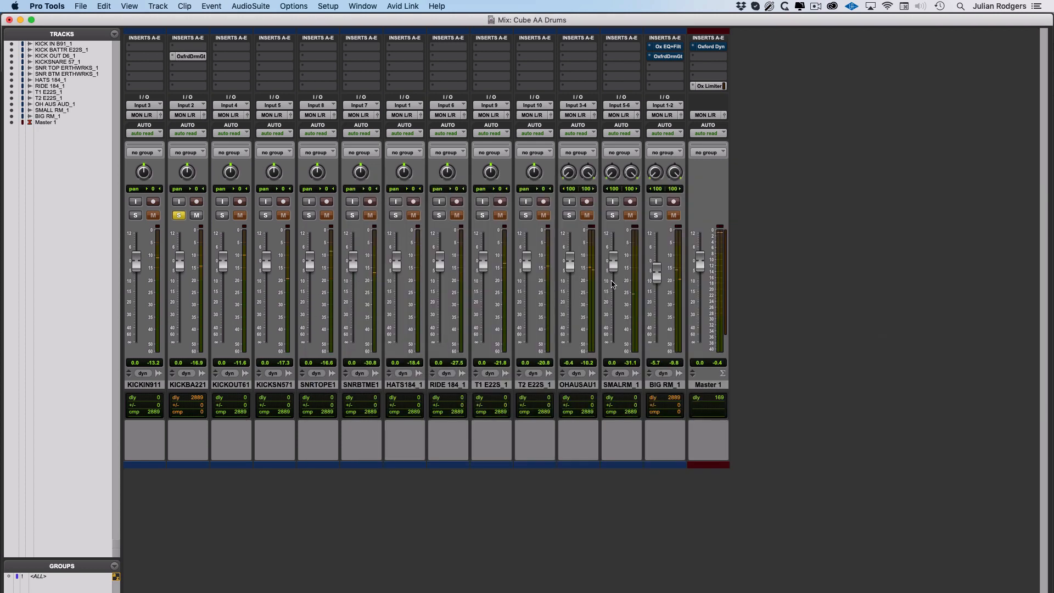
left_click(569, 215)
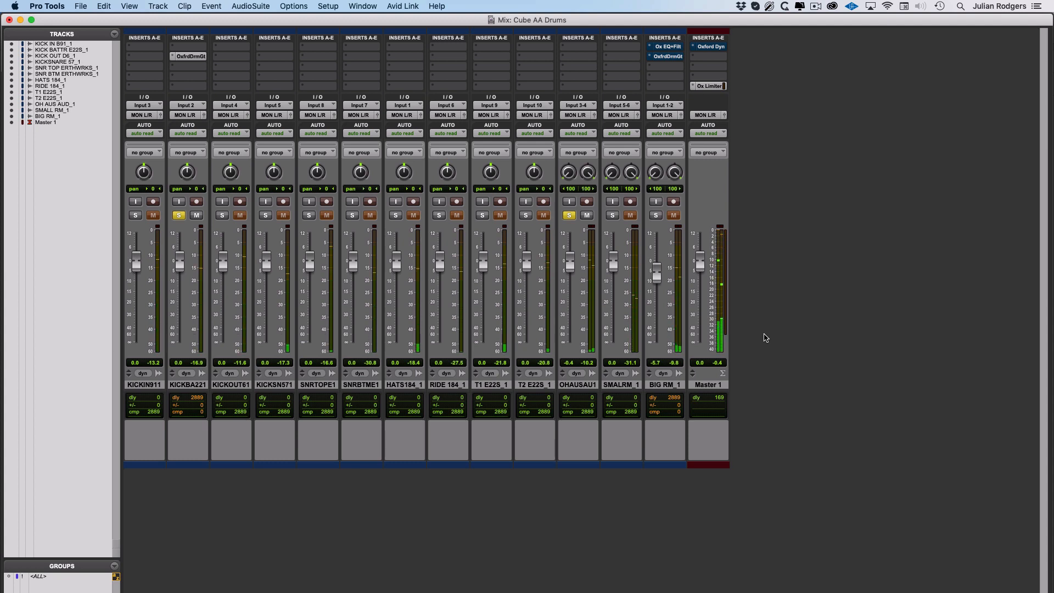
mouse_move(180, 264)
left_mouse_down()
mouse_move(180, 248)
mouse_move(179, 282)
mouse_move(180, 249)
left_mouse_up()
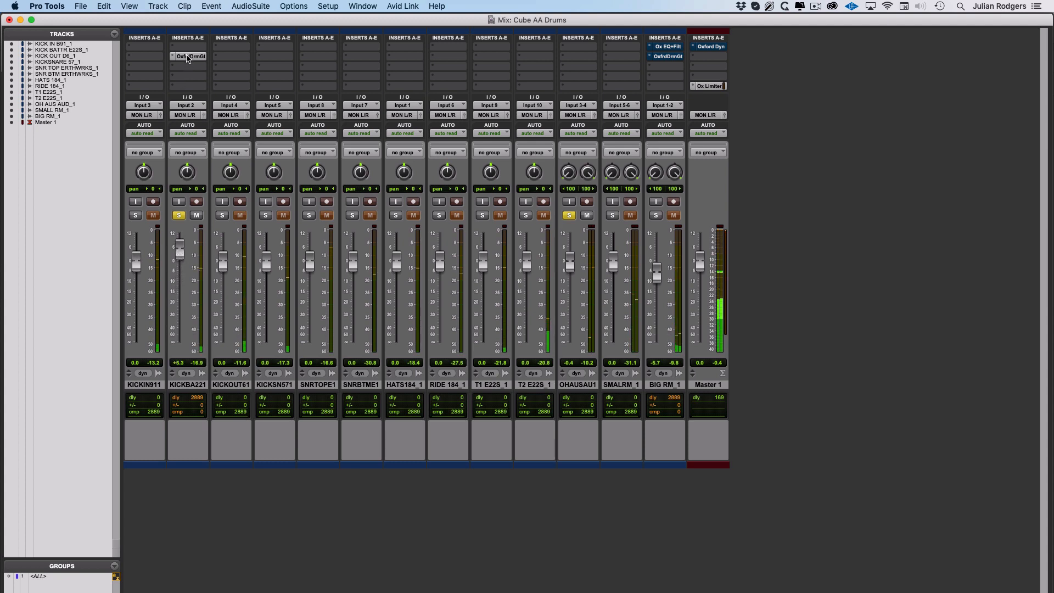
A/B the kick gate insert and settle the KICKBA221 fader at +4.8 dB.
left_click(188, 57)
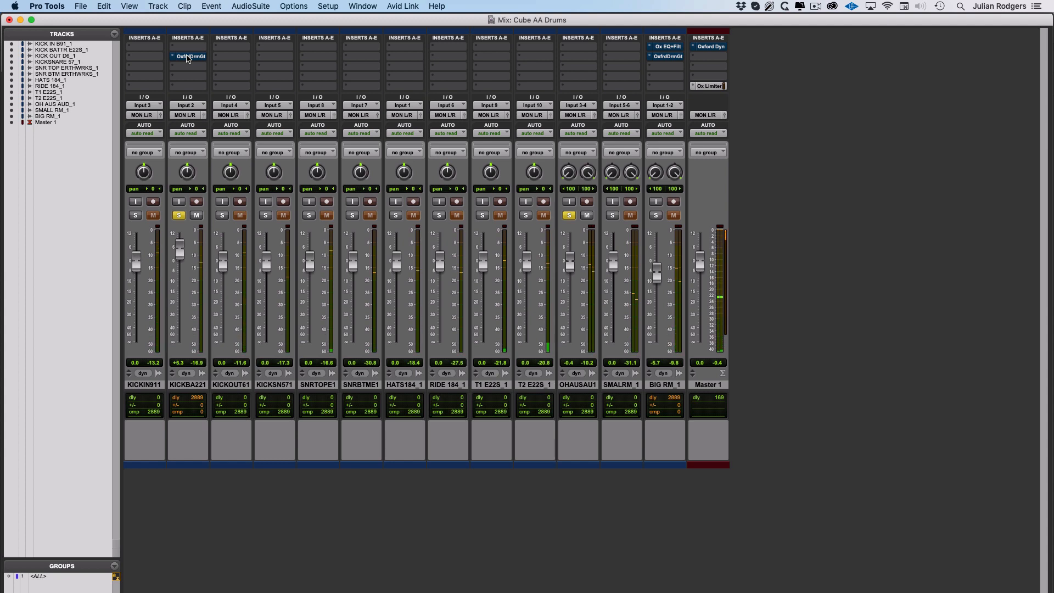
left_click(187, 57)
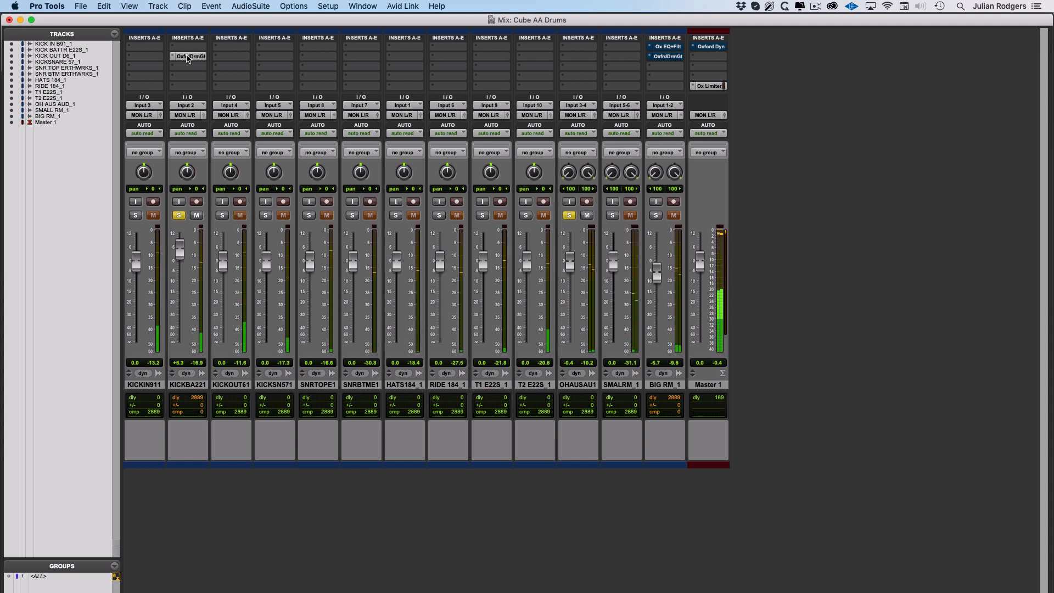
left_click_drag(180, 249, 180, 251)
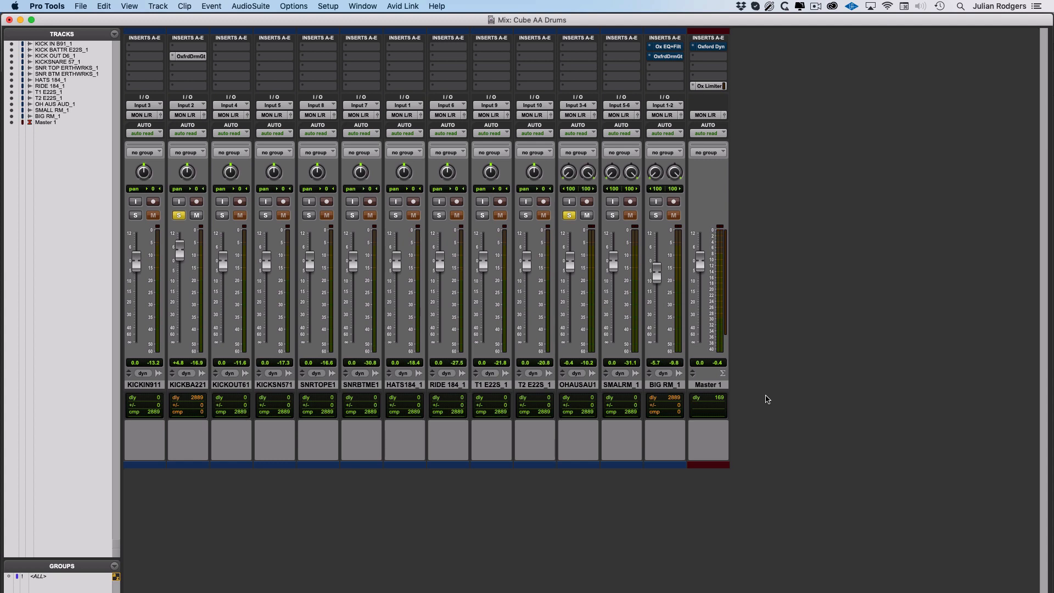
Clear the solos, try OHAUSAU1 and SMALRM_1, then solo BIG RM_1 alone.
left_click(572, 219, "alt")
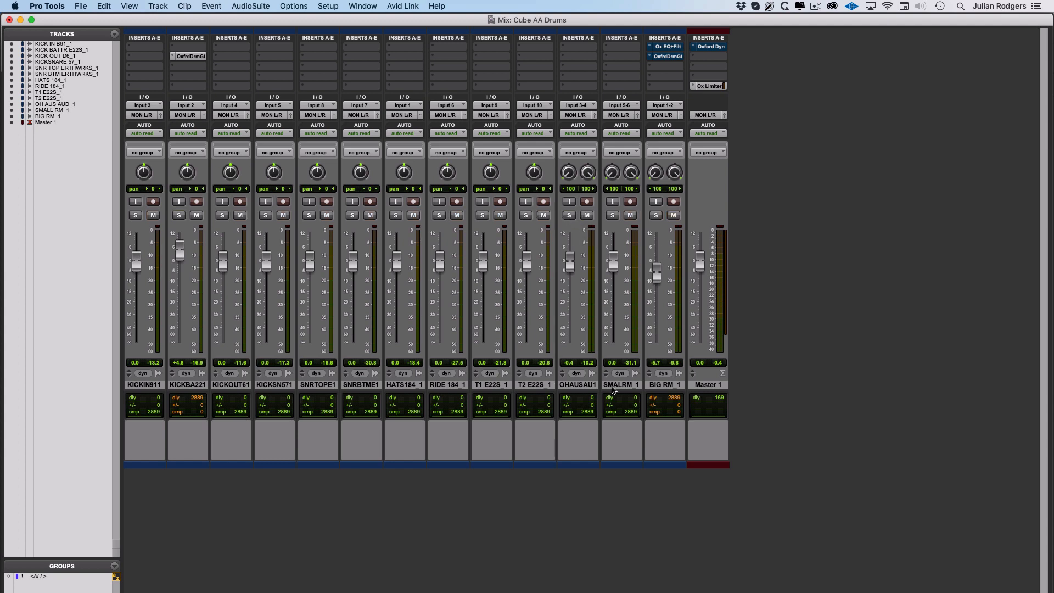
left_click(570, 216)
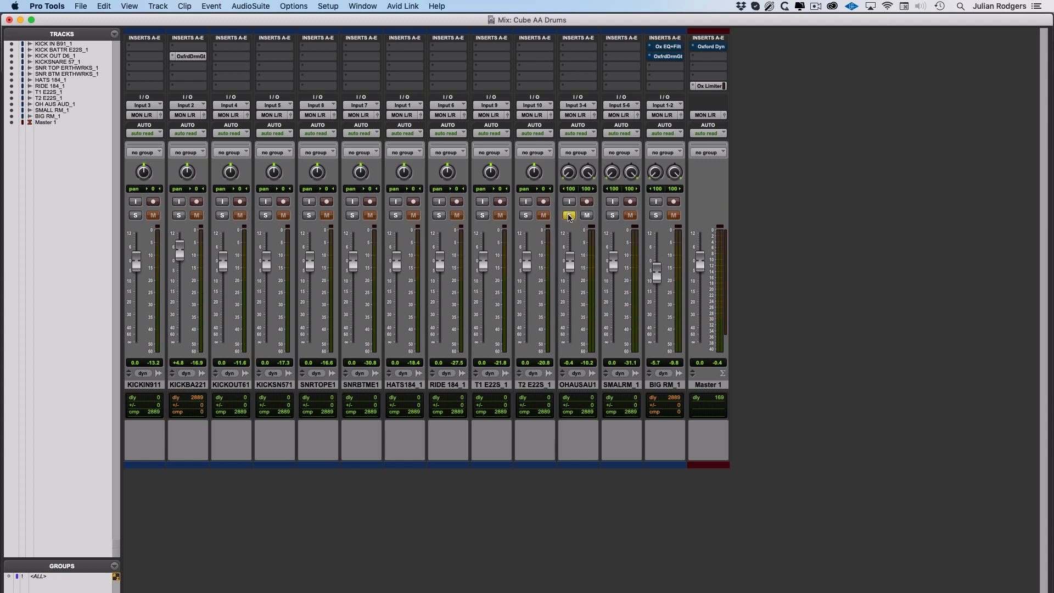
left_click(613, 215)
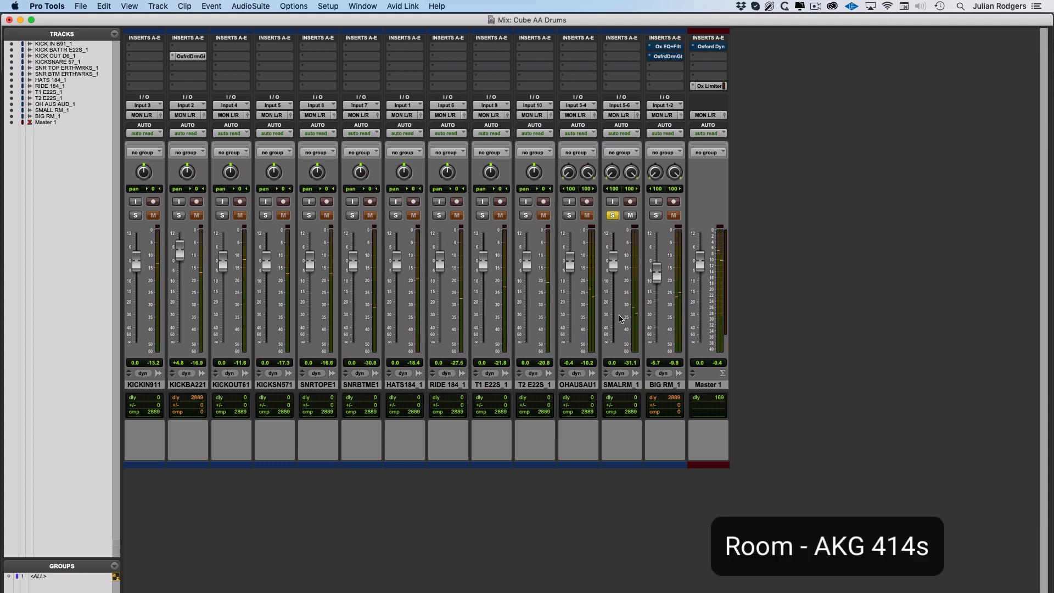
left_click(656, 215)
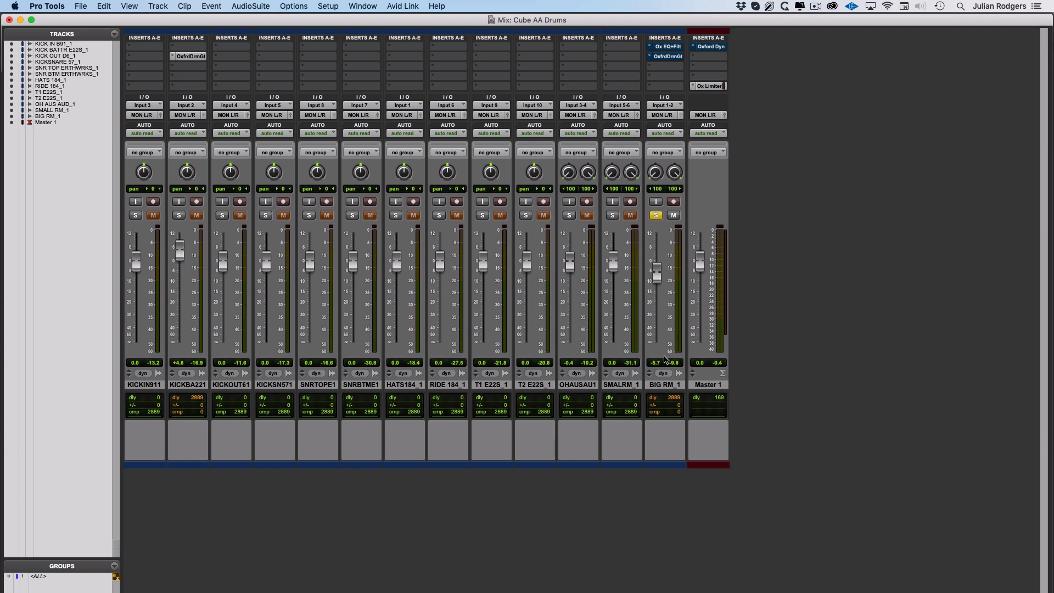
Open BIG RM_1's Drum Gate insert, then switch to its Ox EQ+Filt plug-in.
left_click(667, 57)
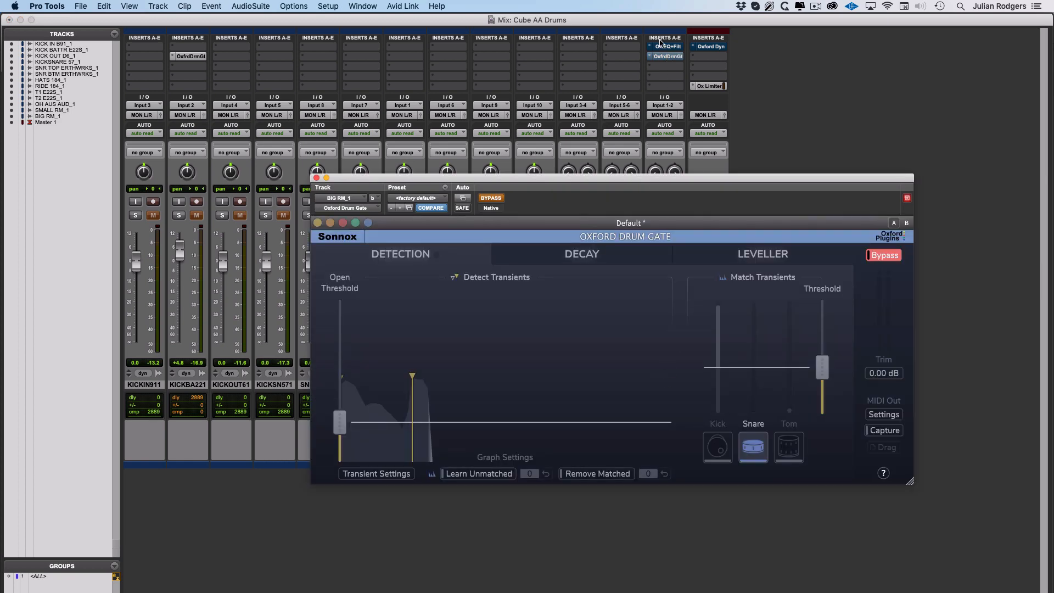
left_click(667, 48)
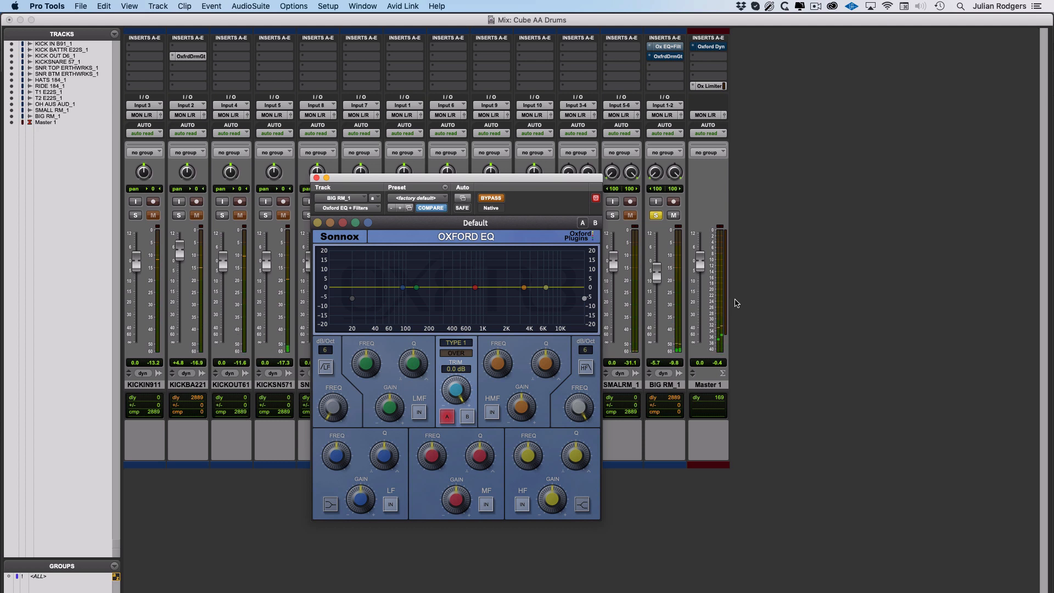
Enable the EQ's mid band with a small cut near 360 Hz and un-bypass the EQ.
mouse_move(482, 353)
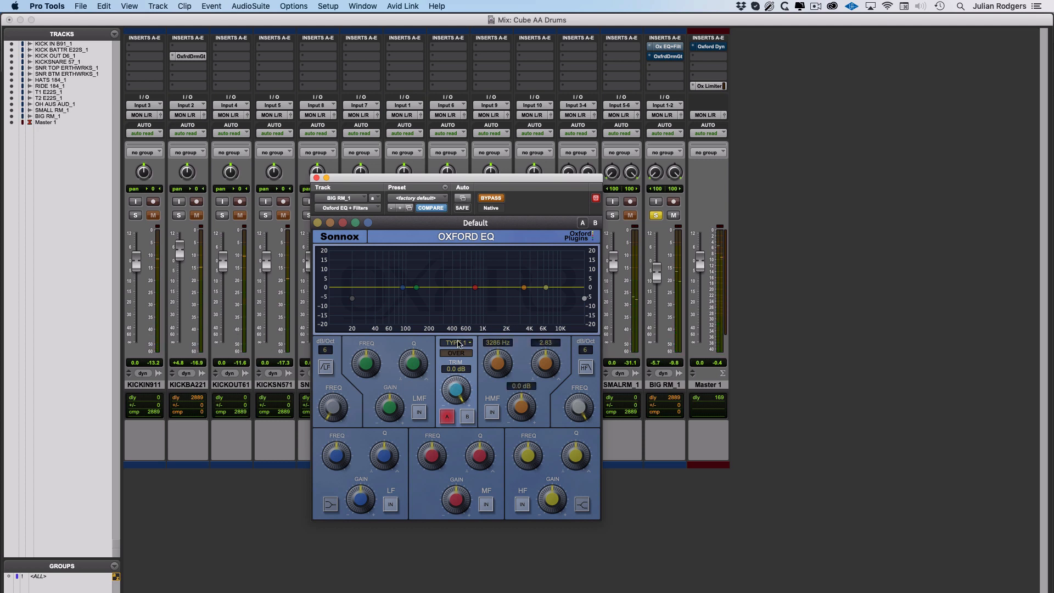
mouse_move(436, 486)
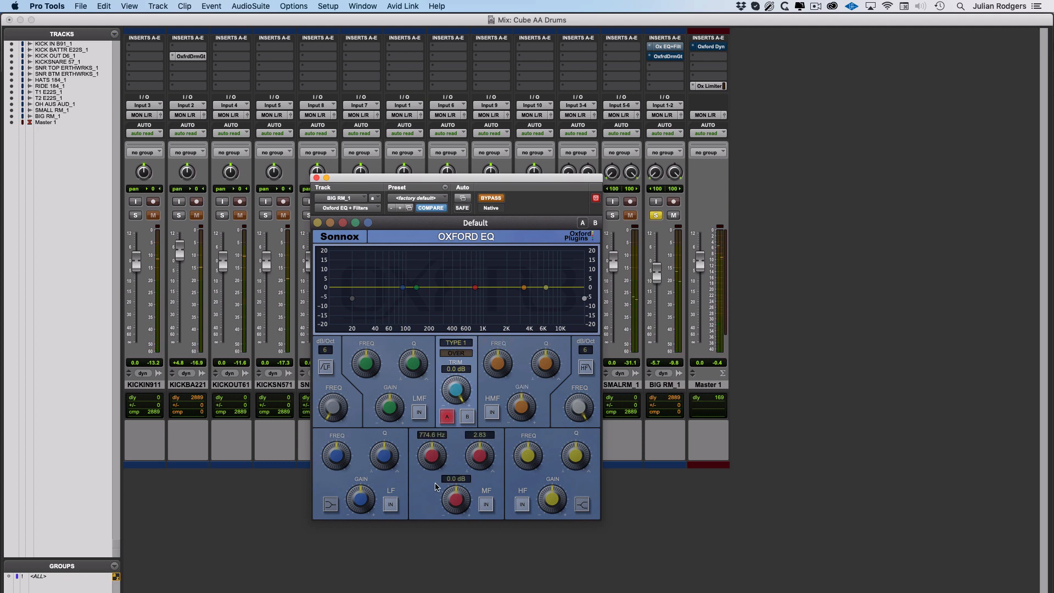
left_click(485, 504)
left_click_drag(438, 451, 433, 484)
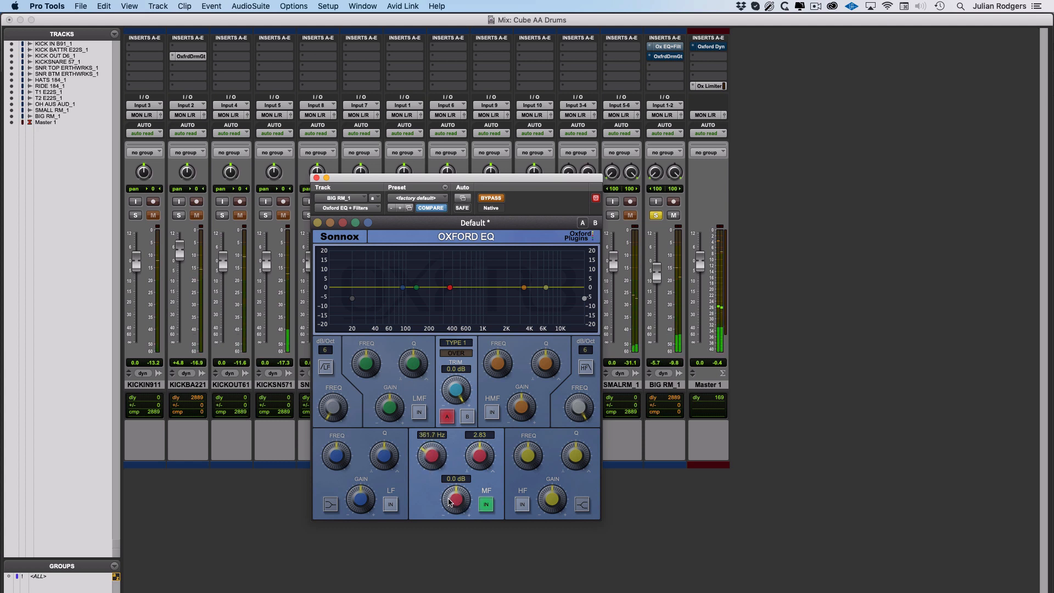
mouse_move(460, 496)
left_mouse_down()
mouse_move(461, 529)
mouse_move(455, 500)
left_mouse_up()
left_click(488, 198)
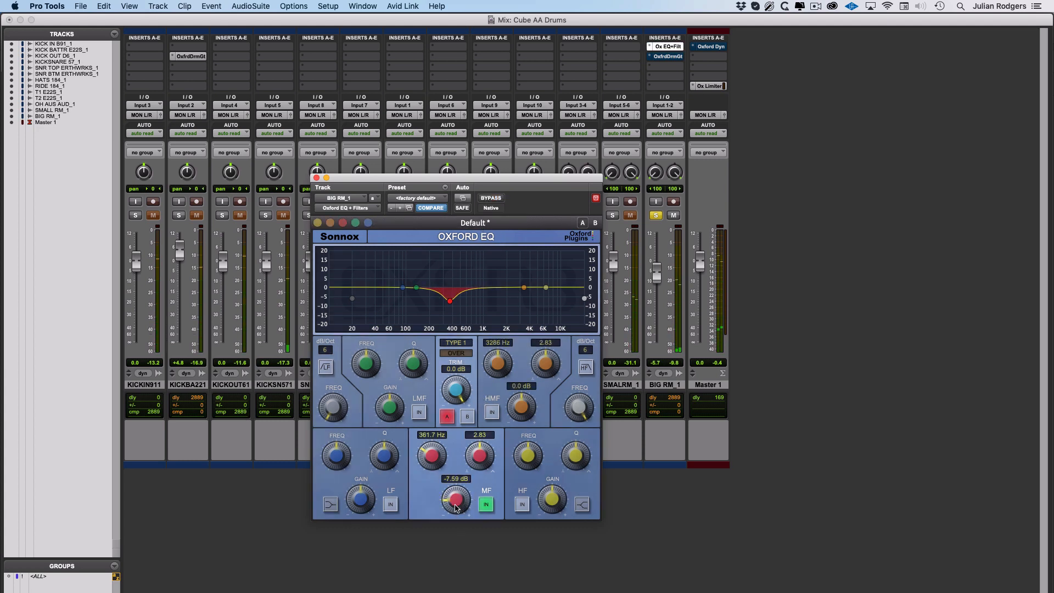
Switch the Oxford EQ curve to Type 2.
left_click(455, 342)
left_click(456, 360)
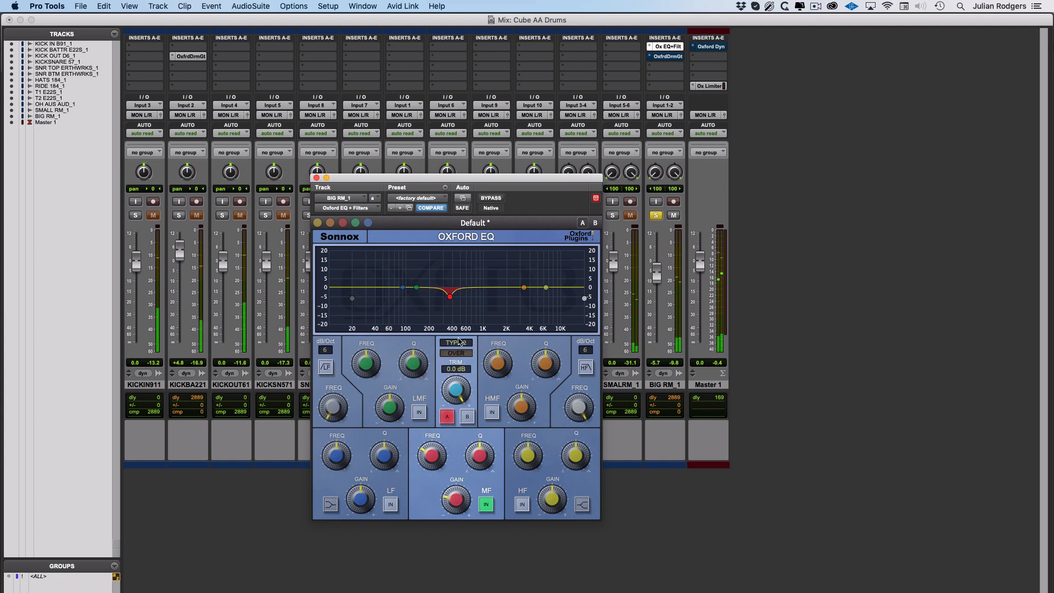
left_click(456, 343)
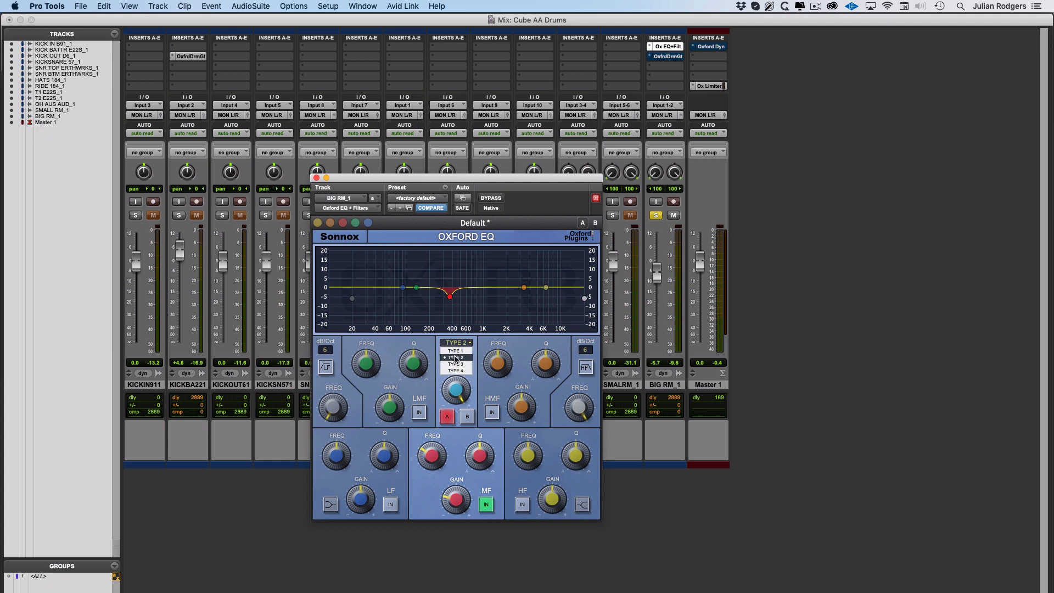
left_click(456, 358)
Sweep the mid band gain from a boost down to a cut of about -14 dB.
mouse_move(455, 503)
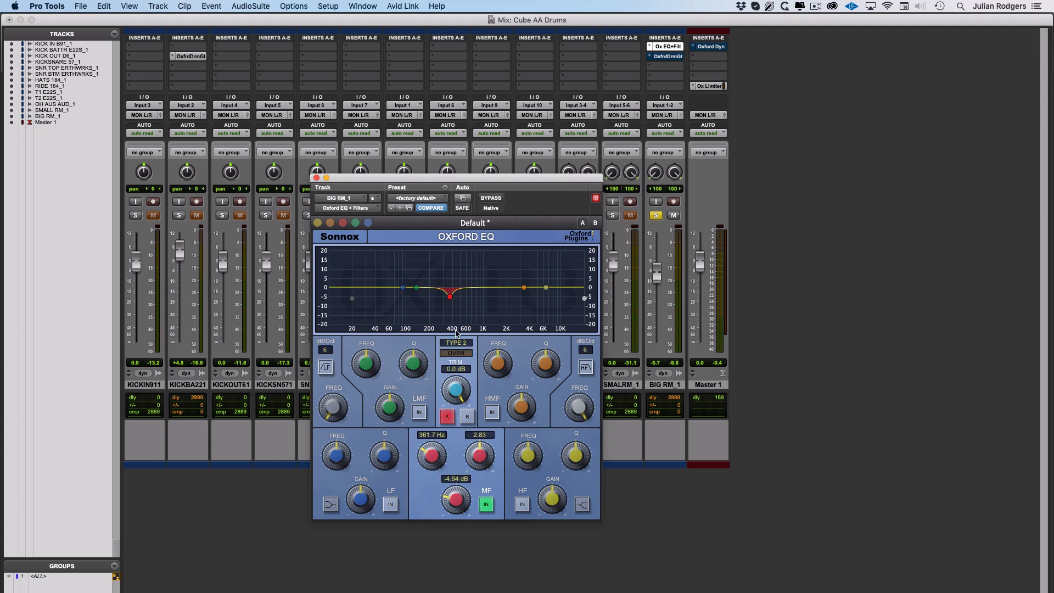
left_click_drag(453, 506, 456, 438)
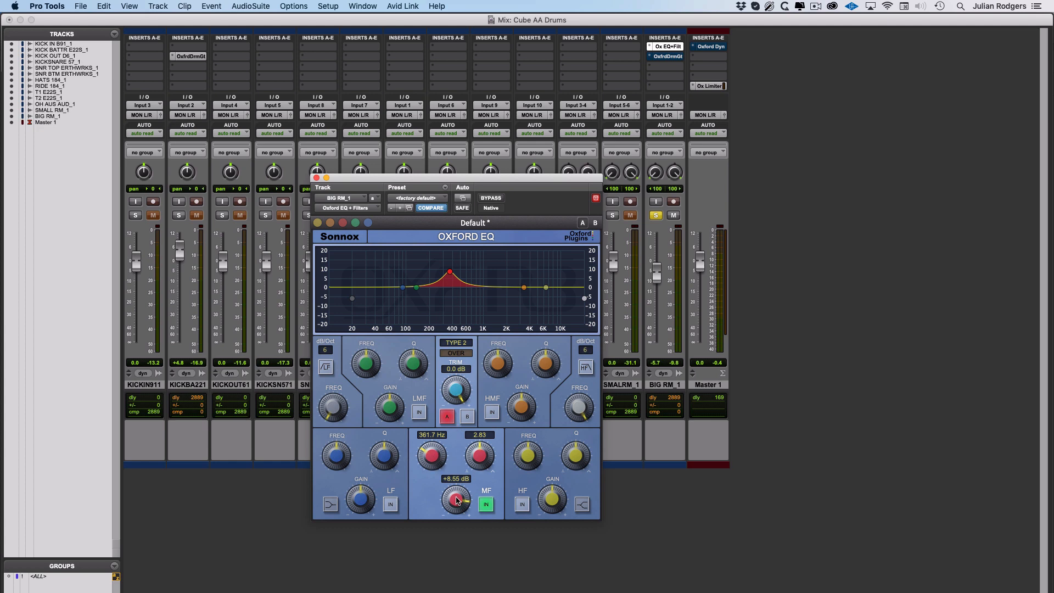
left_click_drag(457, 501, 465, 399)
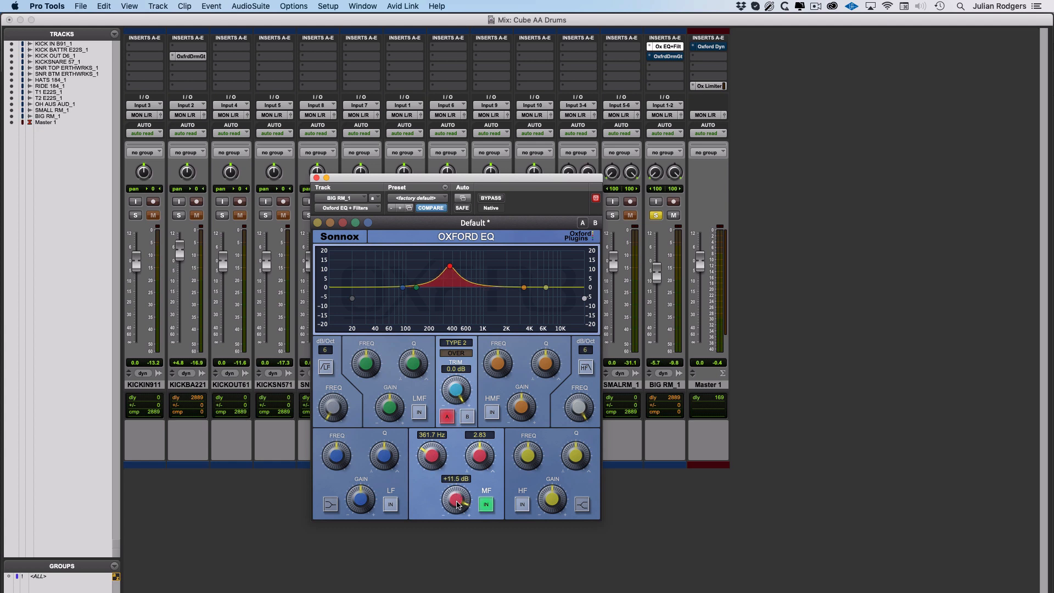
left_click_drag(459, 498, 460, 572)
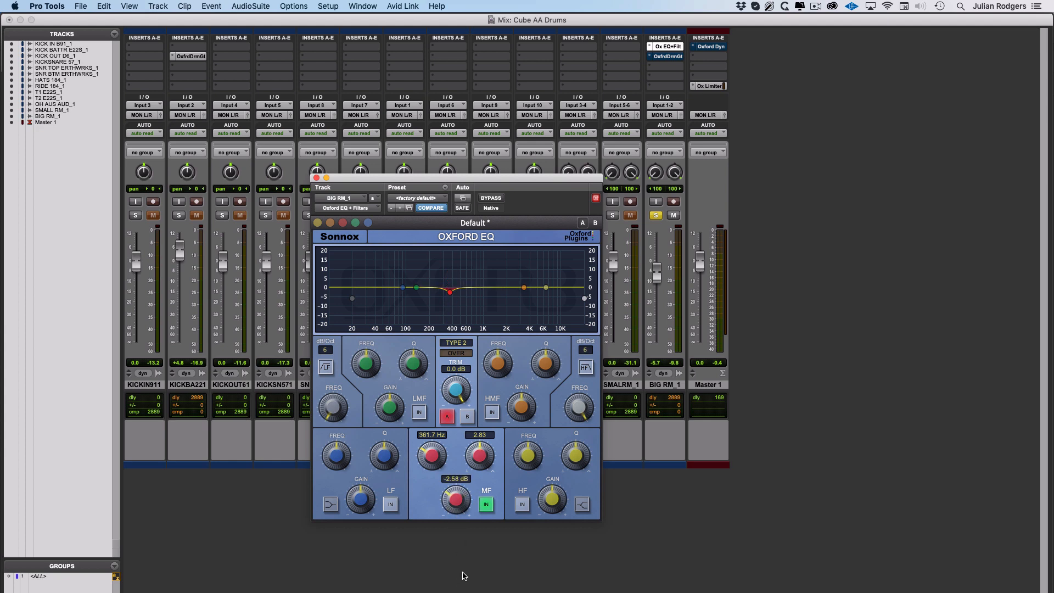
left_click_drag(459, 500, 460, 529)
Try the Type 1 curve, then return to Type 2 with a mid cut near -10.3 dB.
left_click(464, 342)
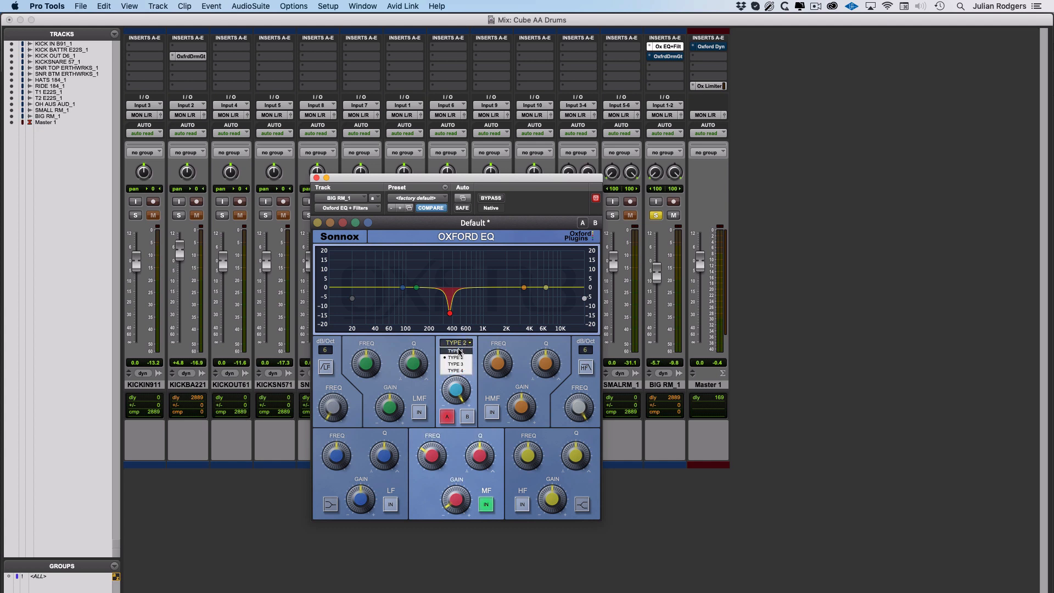
left_click(458, 351)
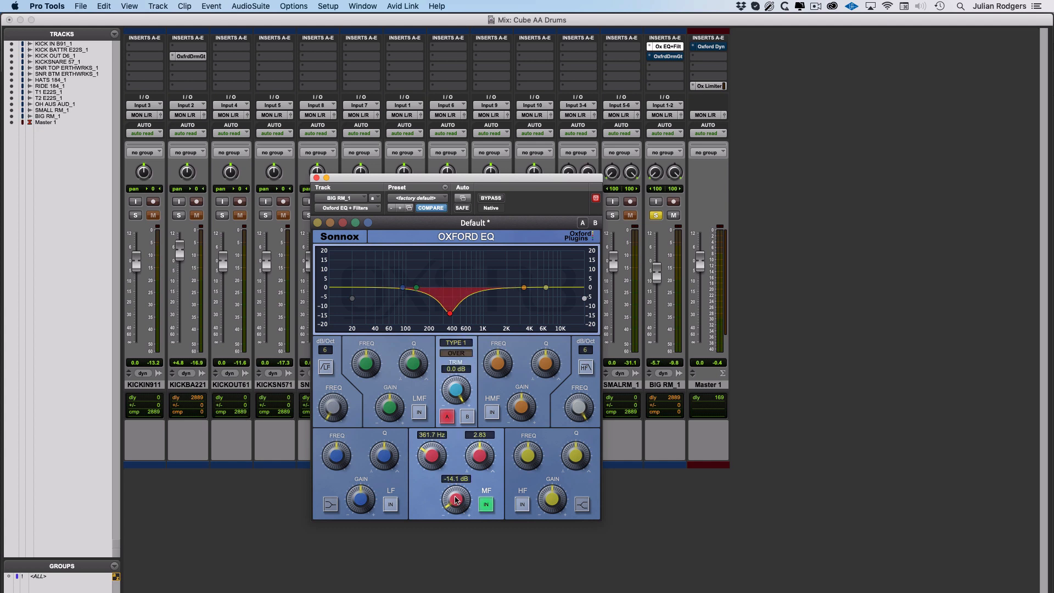
mouse_move(456, 500)
left_mouse_down()
mouse_move(458, 425)
mouse_move(457, 504)
left_mouse_up()
left_click(465, 343)
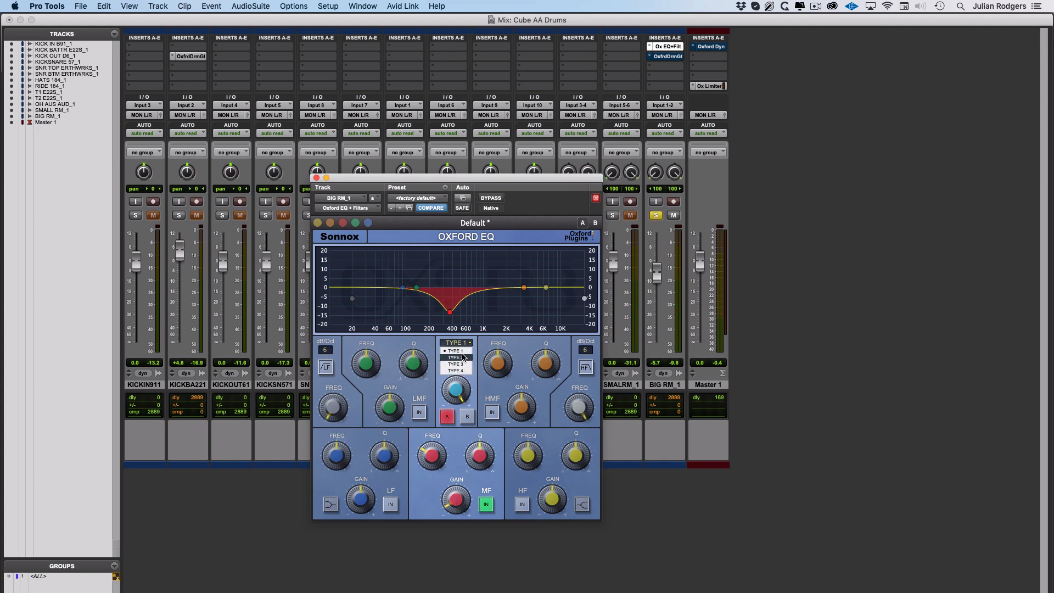
left_click(463, 357)
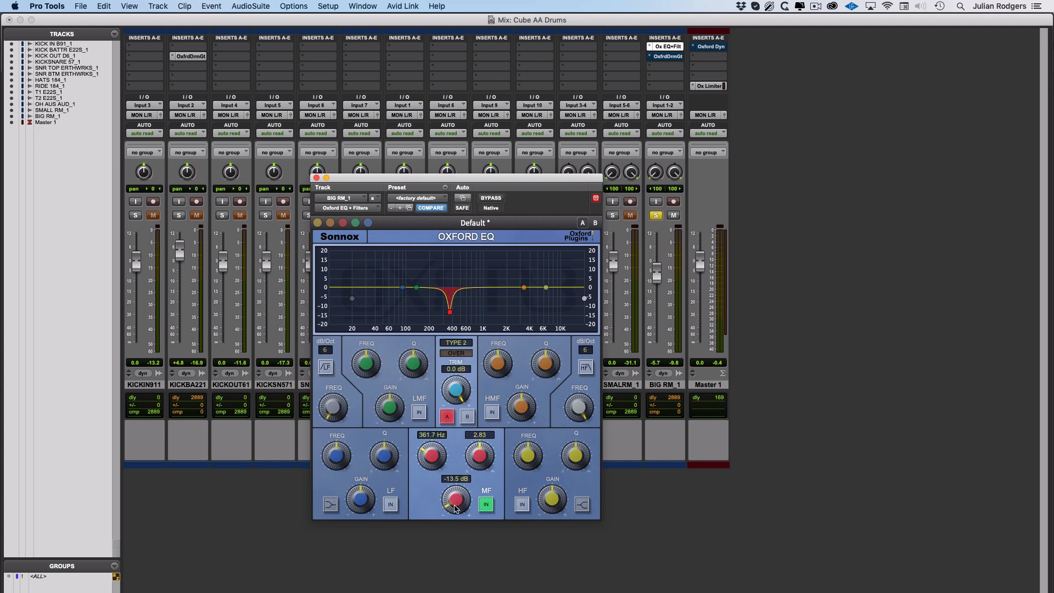
mouse_move(455, 508)
left_mouse_down()
mouse_move(451, 474)
mouse_move(456, 526)
left_mouse_up()
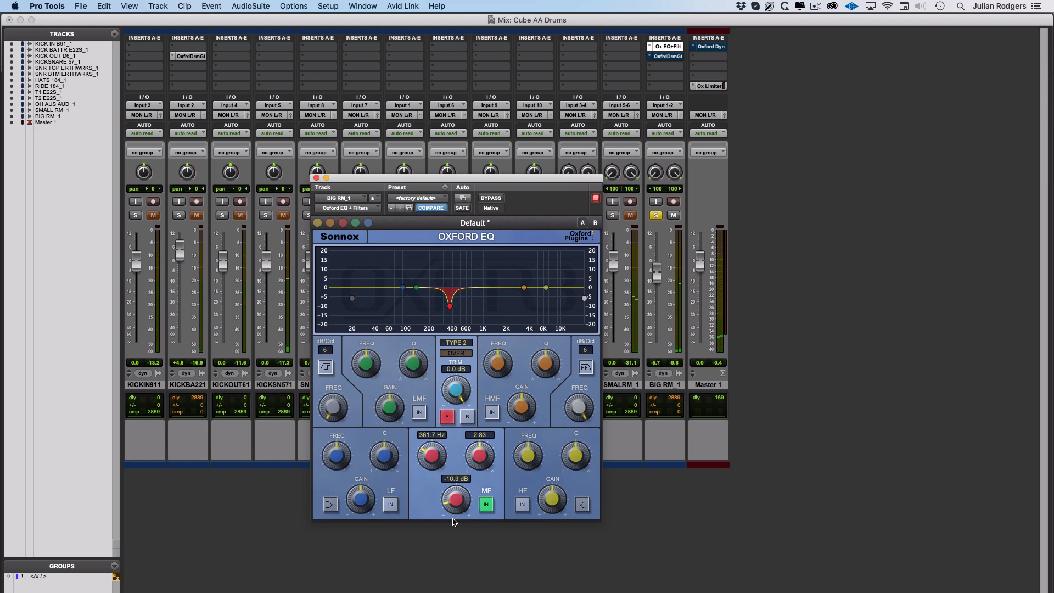
A/B the mid band cut with MF IN and close the Oxford EQ window.
left_click(490, 507)
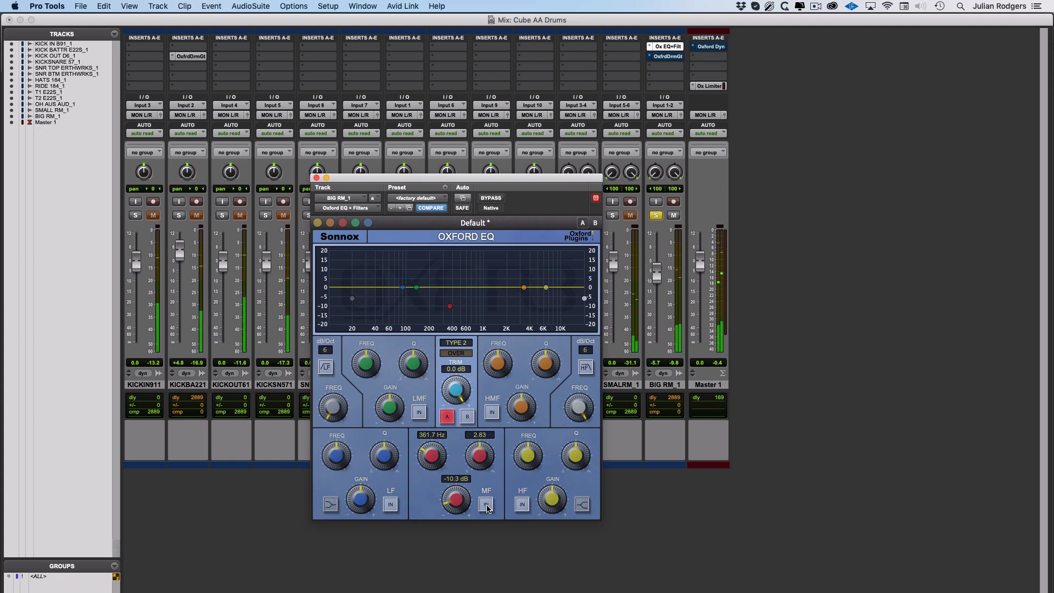
left_click(487, 506)
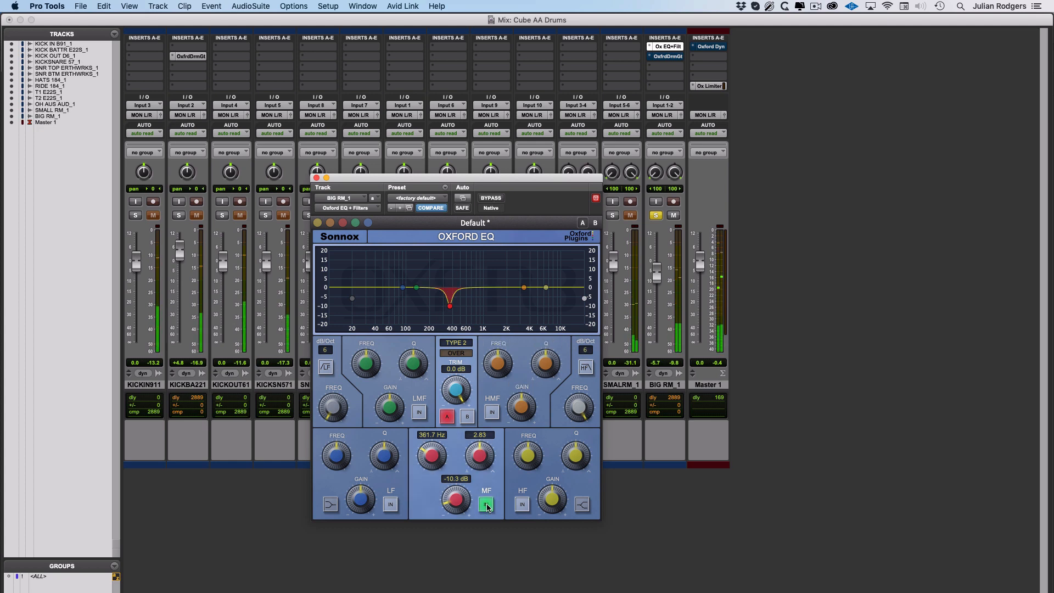
left_click(317, 177)
Give BIG RM_1's Drum Gate about -24 dB gain reduction and decay 89.8–856 Hz at 18.1 %.
left_click(667, 56)
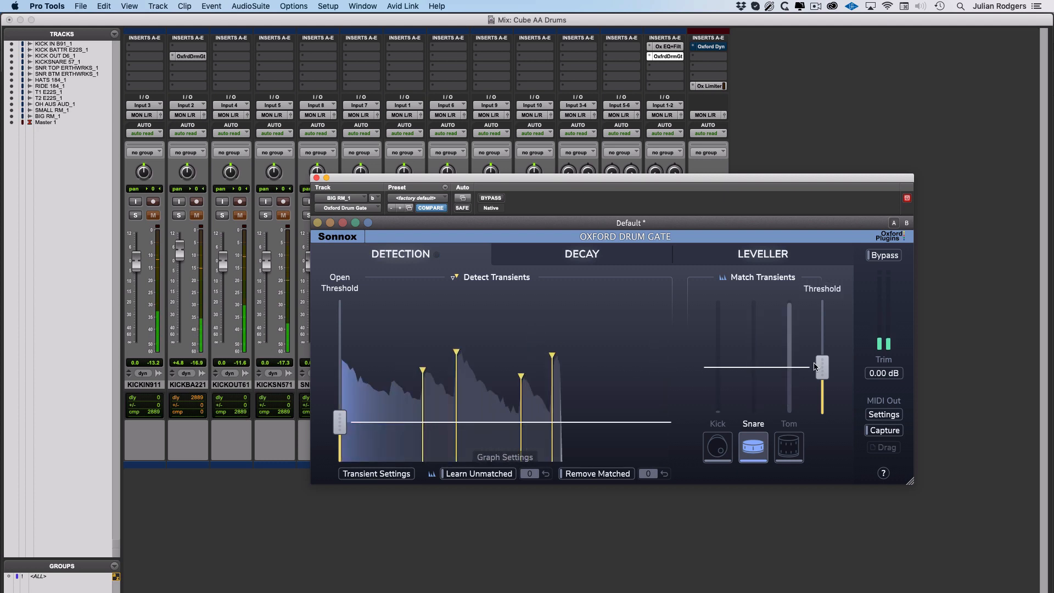
left_click(582, 254)
mouse_move(822, 339)
left_mouse_down()
mouse_move(827, 417)
mouse_move(816, 336)
left_mouse_up()
mouse_move(484, 414)
left_mouse_down()
mouse_move(463, 415)
mouse_move(484, 414)
left_mouse_up()
left_click_drag(560, 395, 560, 393)
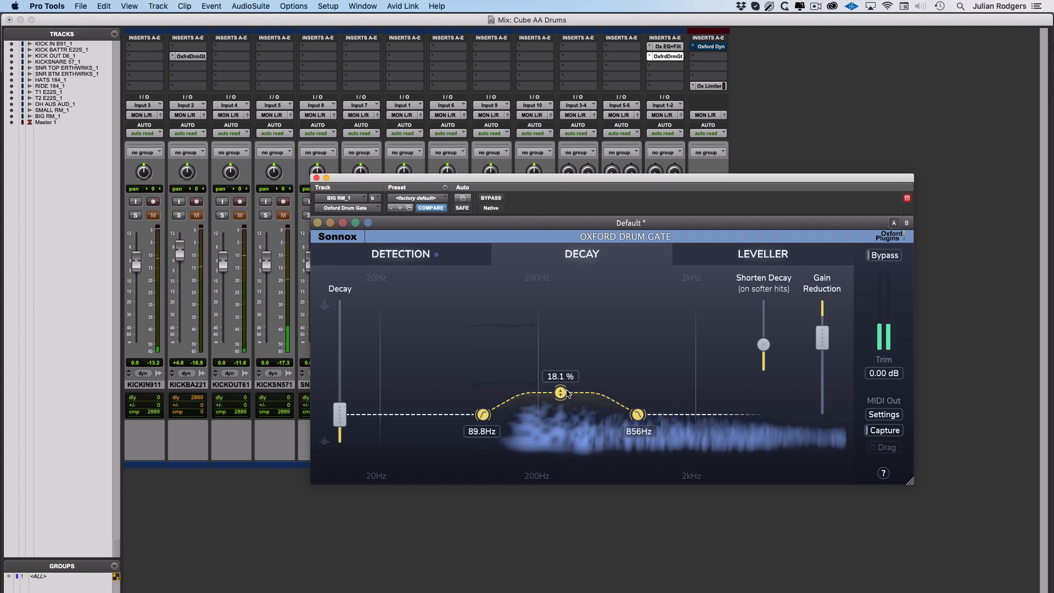
left_click_drag(560, 392, 560, 390)
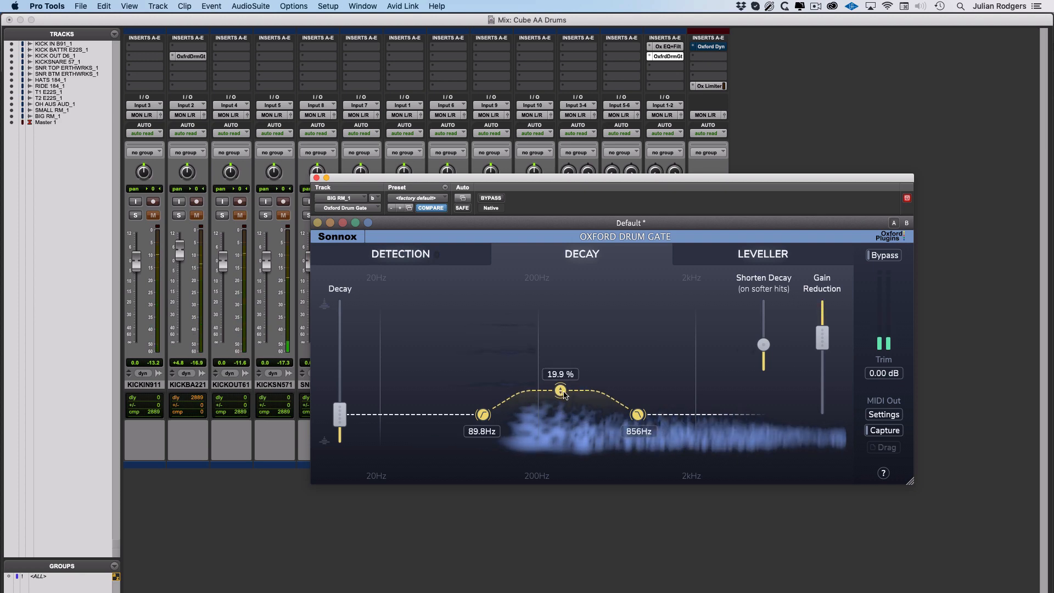
left_click(317, 178)
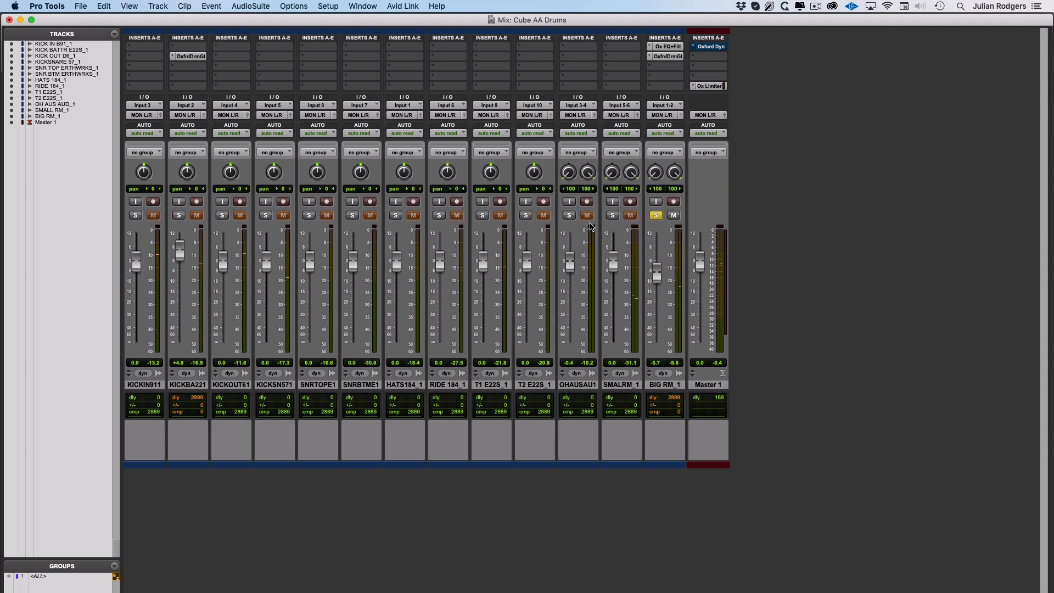
Solo OHAUSAU1, set BIG RM_1 to -1.7 dB, and A/B its mute.
left_click(570, 216)
left_click_drag(655, 269, 656, 343)
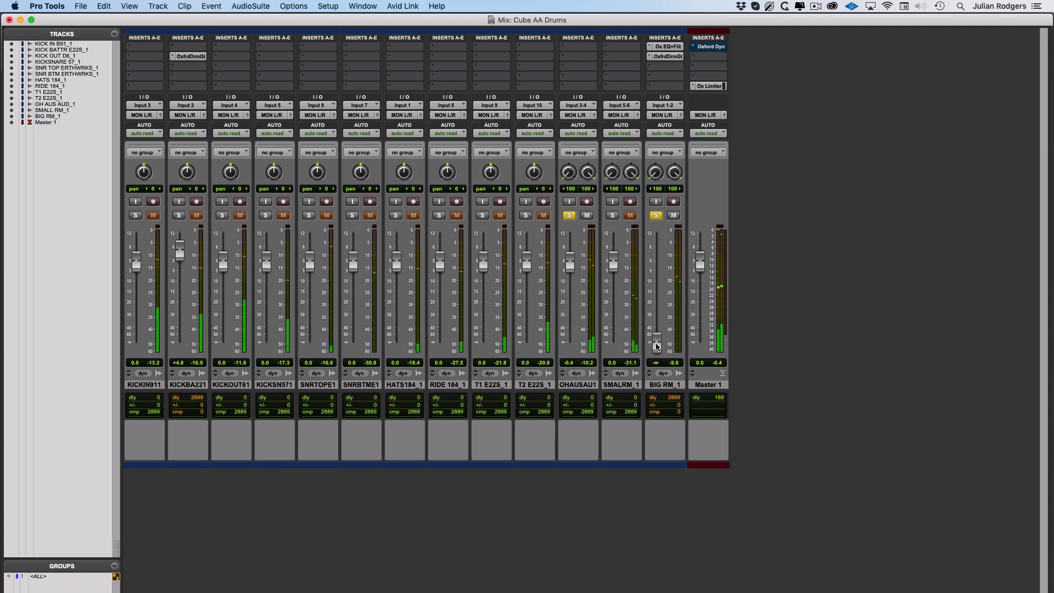
left_click_drag(657, 347, 658, 269)
left_click(674, 216)
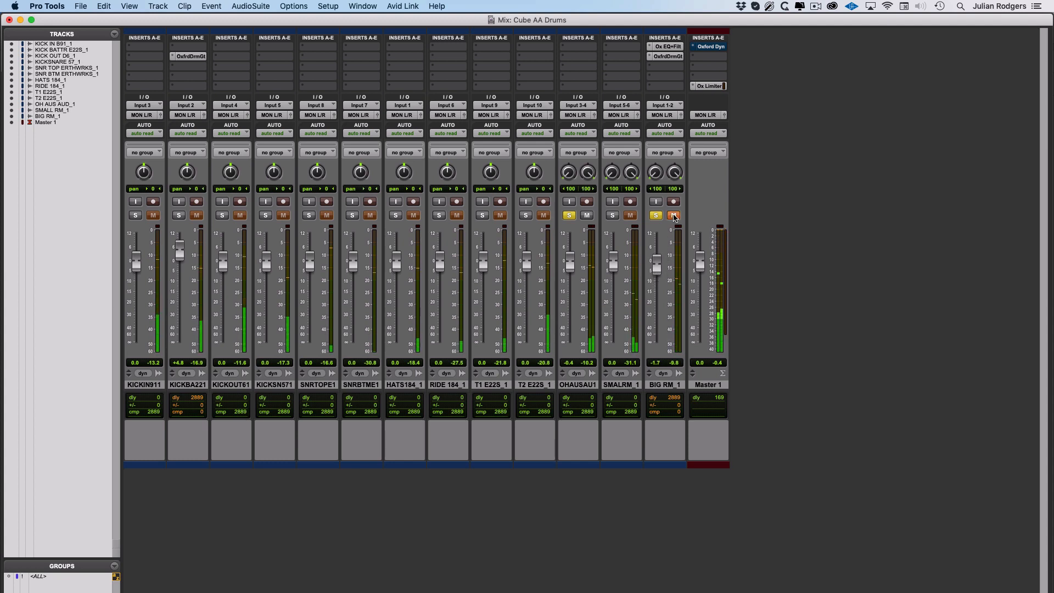
left_click(674, 216)
Solo KICKBA221, drop it to +0.4 dB, and bring up Master's Oxford Dynamics.
left_click(179, 215)
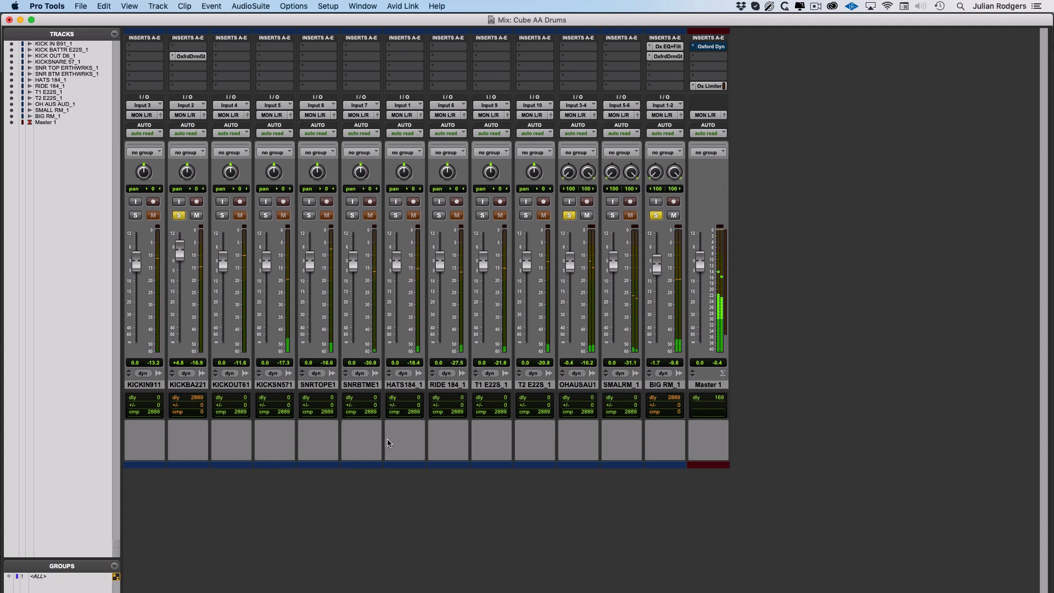
left_click_drag(180, 250, 182, 264)
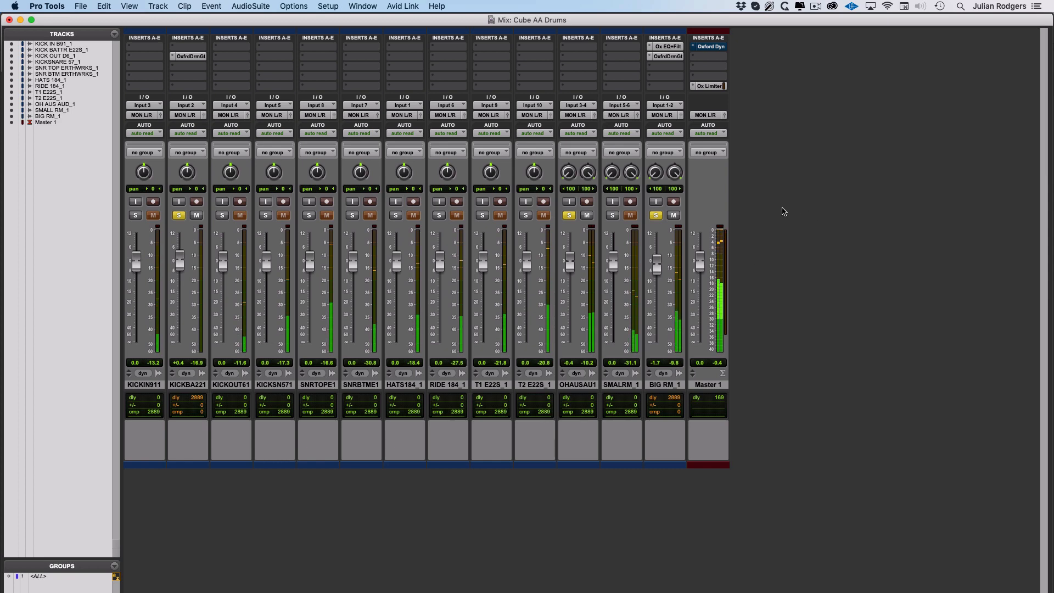
left_click(711, 46)
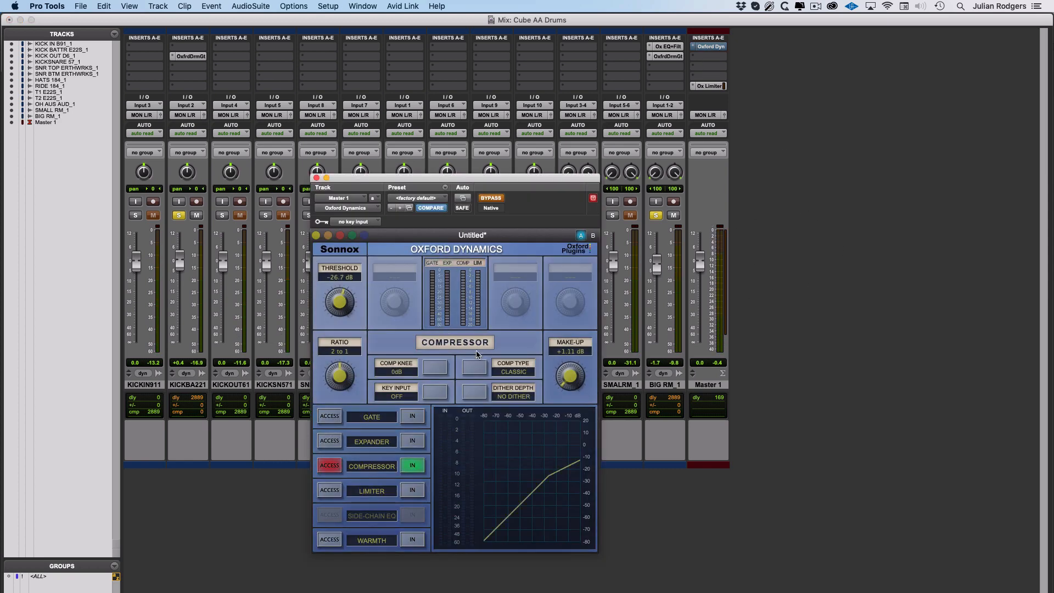
Activate the Master's Classic-type Oxford Dynamics compressor and move its window to the right.
left_click(515, 375)
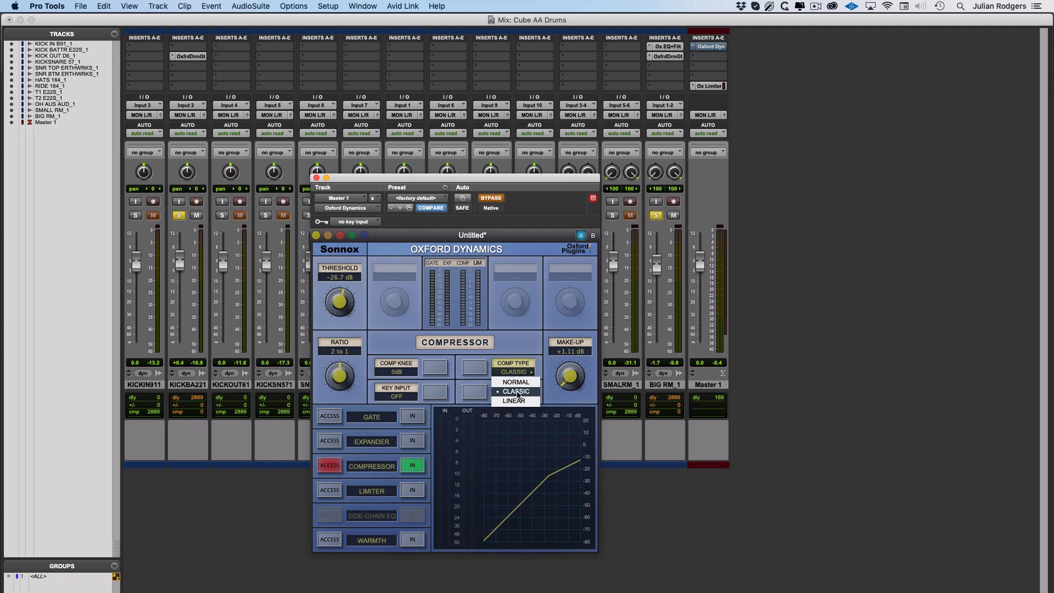
left_click(527, 393)
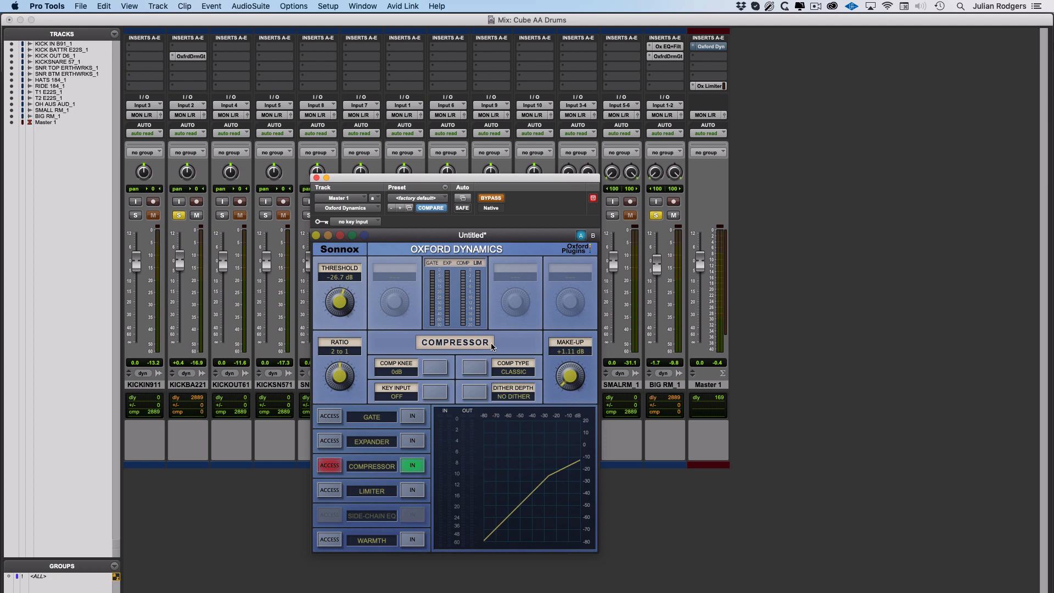
left_click(490, 198)
left_click_drag(420, 178, 839, 136)
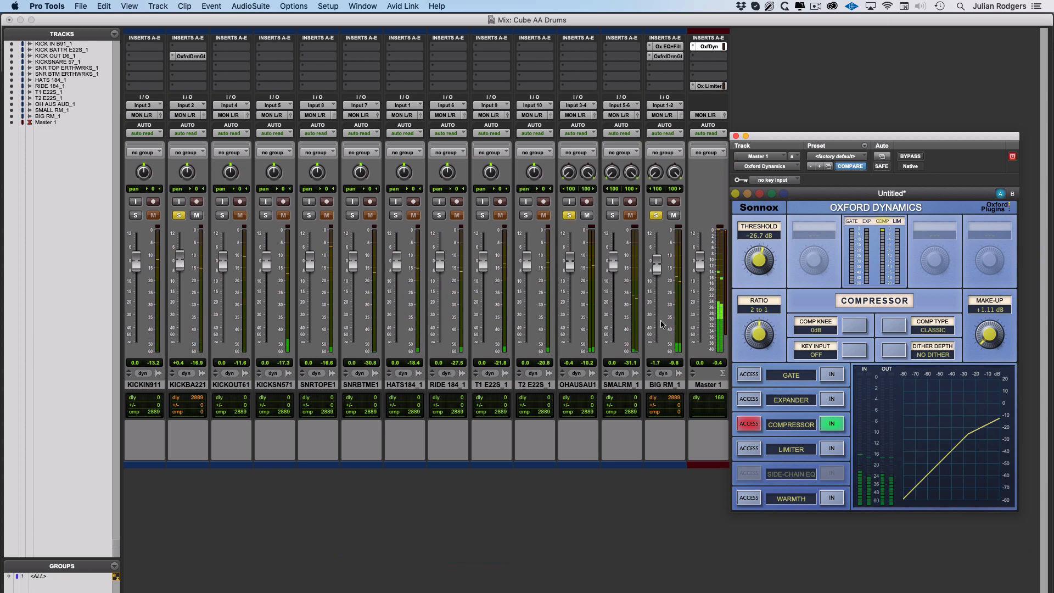
Lower BIG RM_1 to -8.4 dB and clear all track solos.
left_click_drag(657, 266, 659, 286)
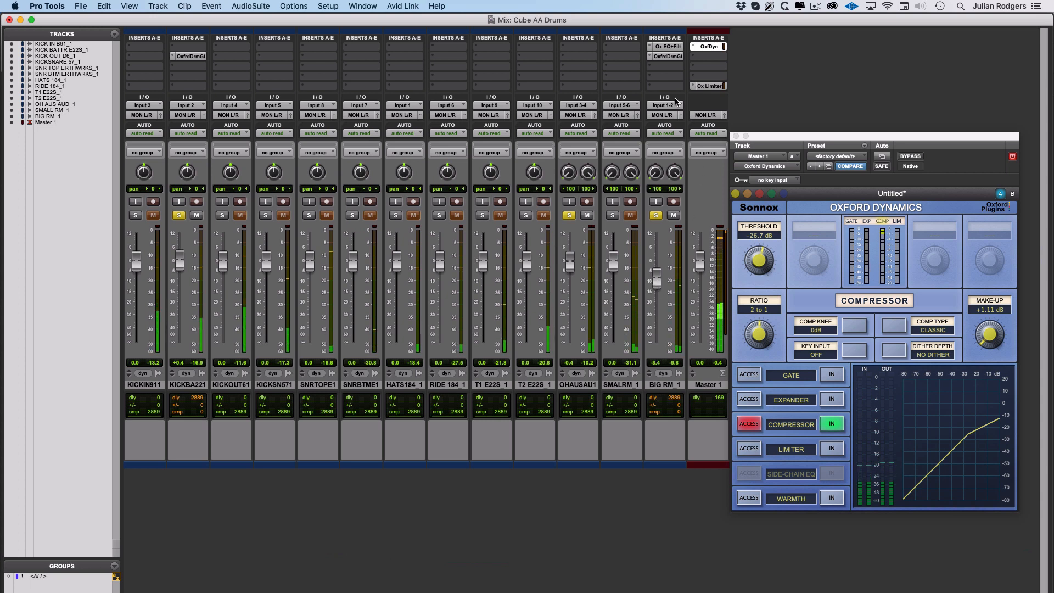
left_click(664, 56)
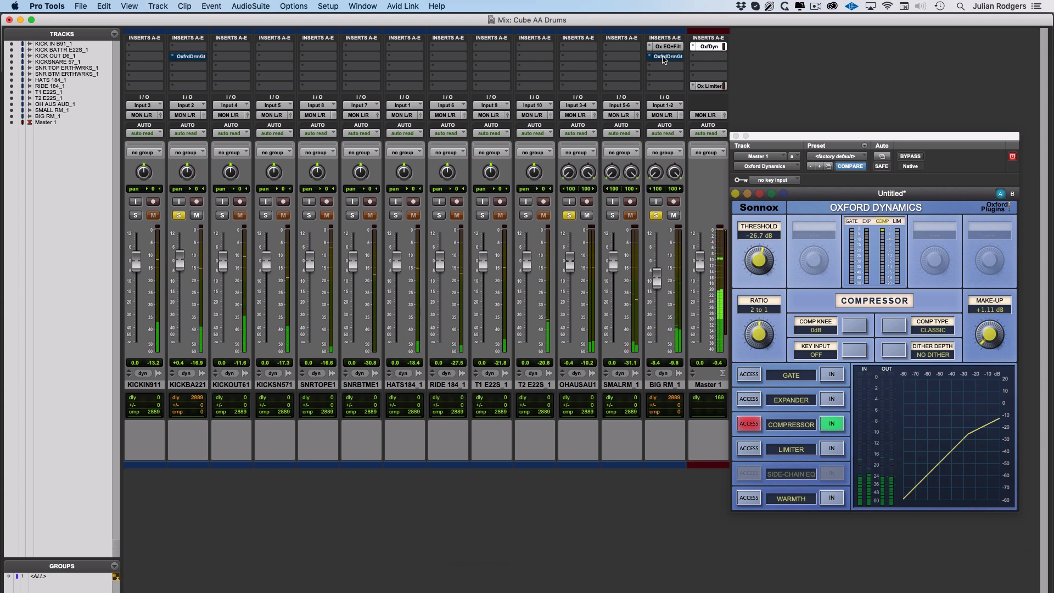
left_click(663, 57)
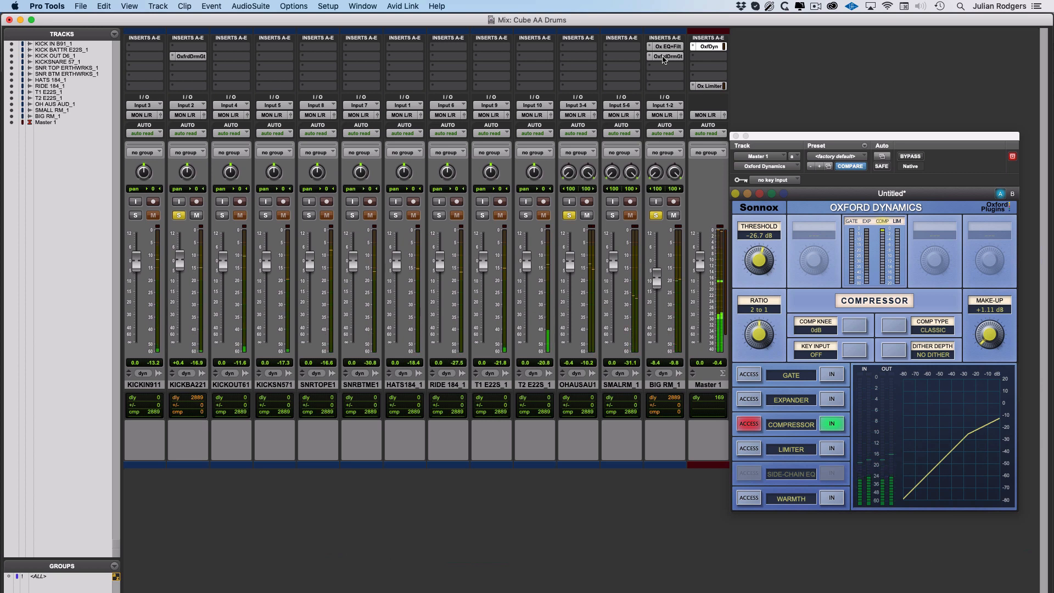
left_click(570, 215, "alt")
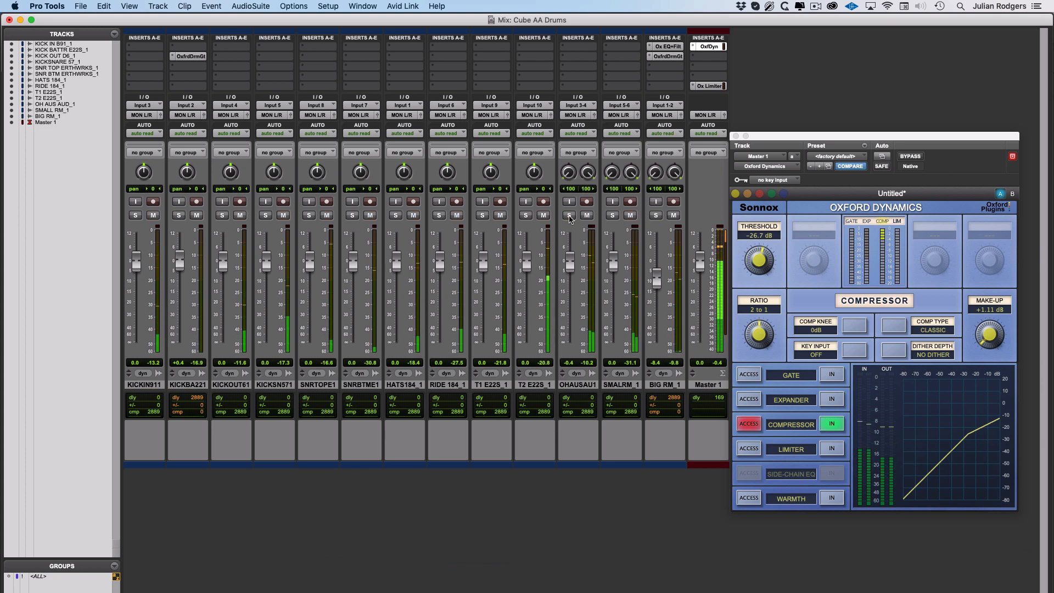